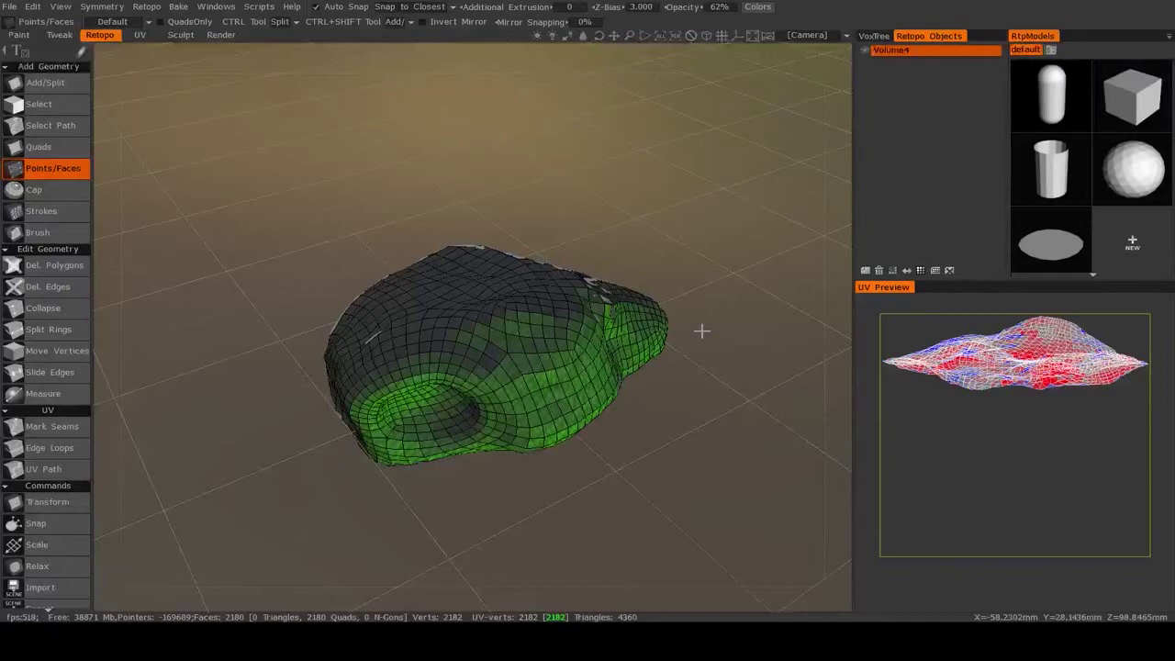
Compare the UV workspace with the Retopo workspace for the retopology mesh.
drag(702, 330, 703, 336)
right_drag(702, 336, 740, 393)
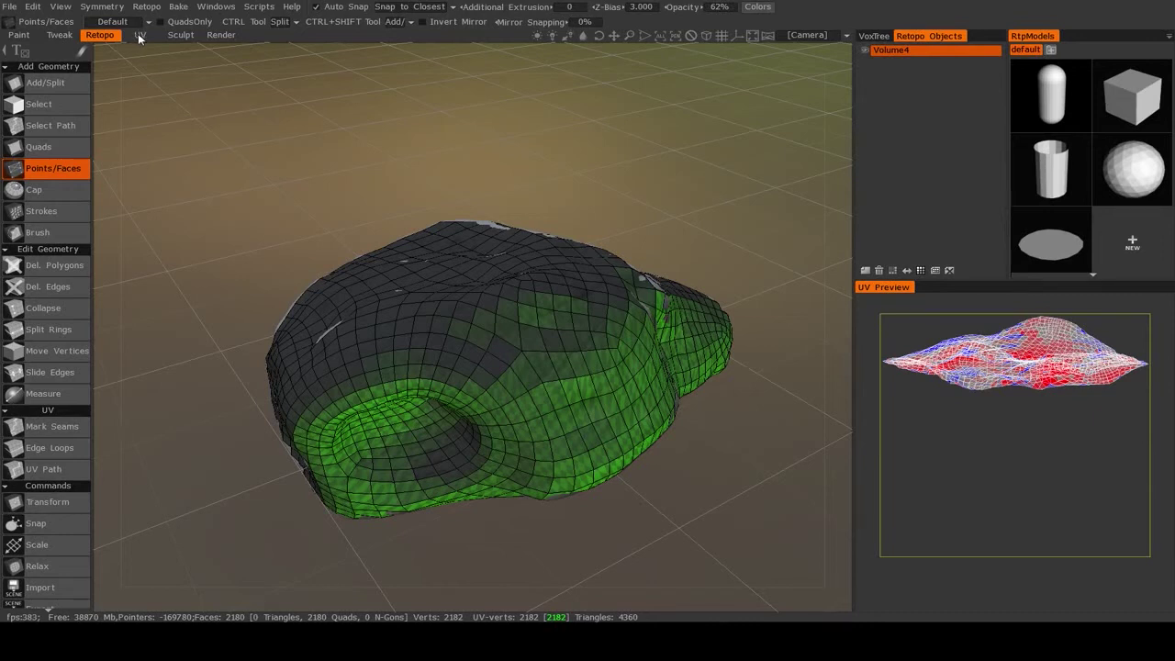
click(140, 35)
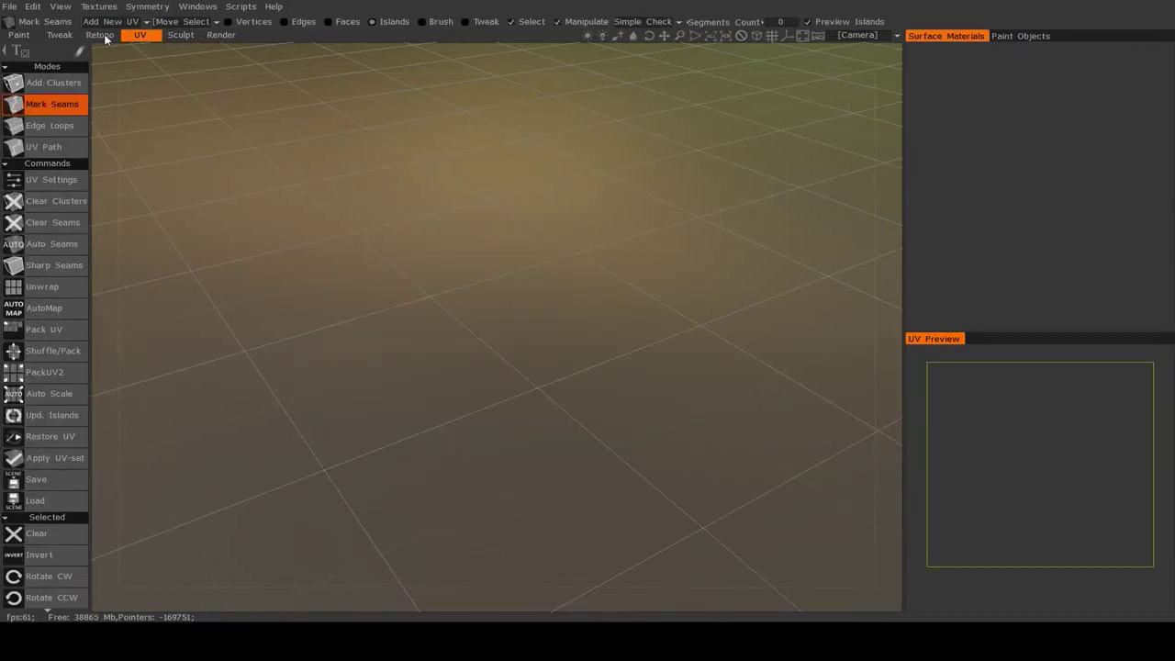
click(103, 35)
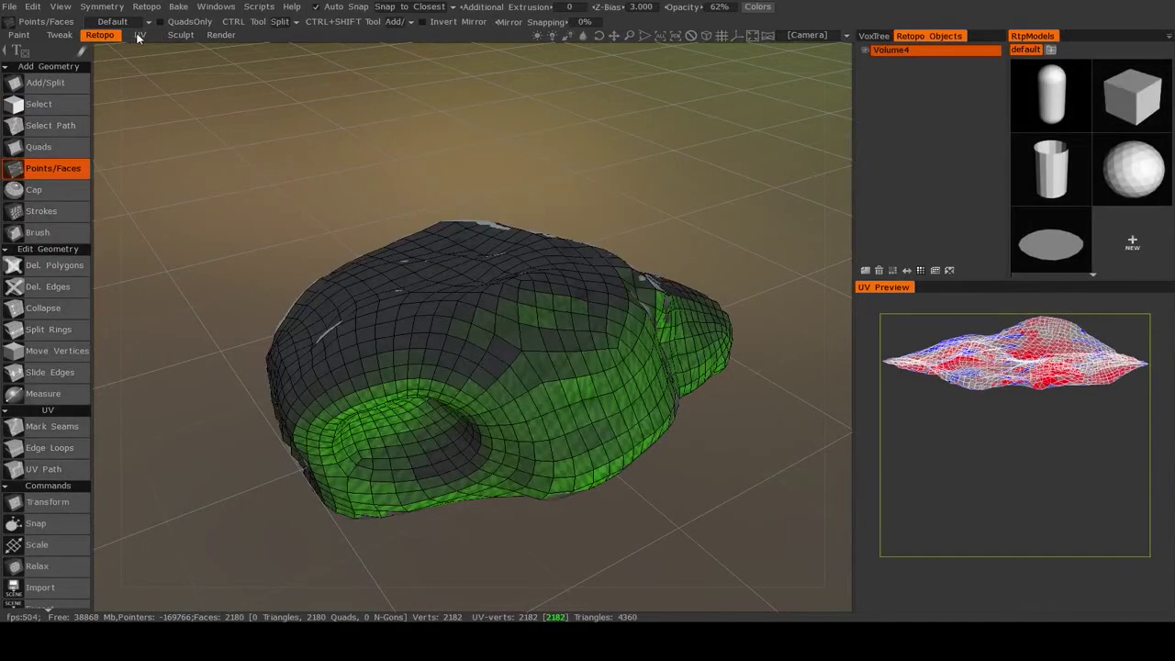
click(139, 36)
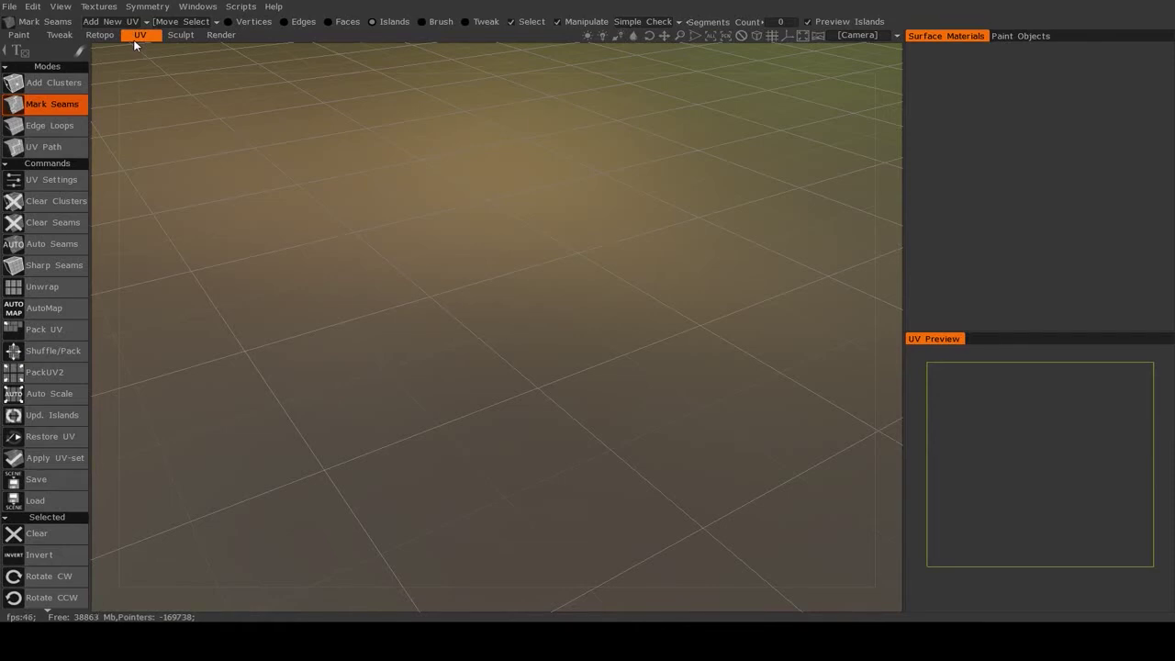
click(104, 37)
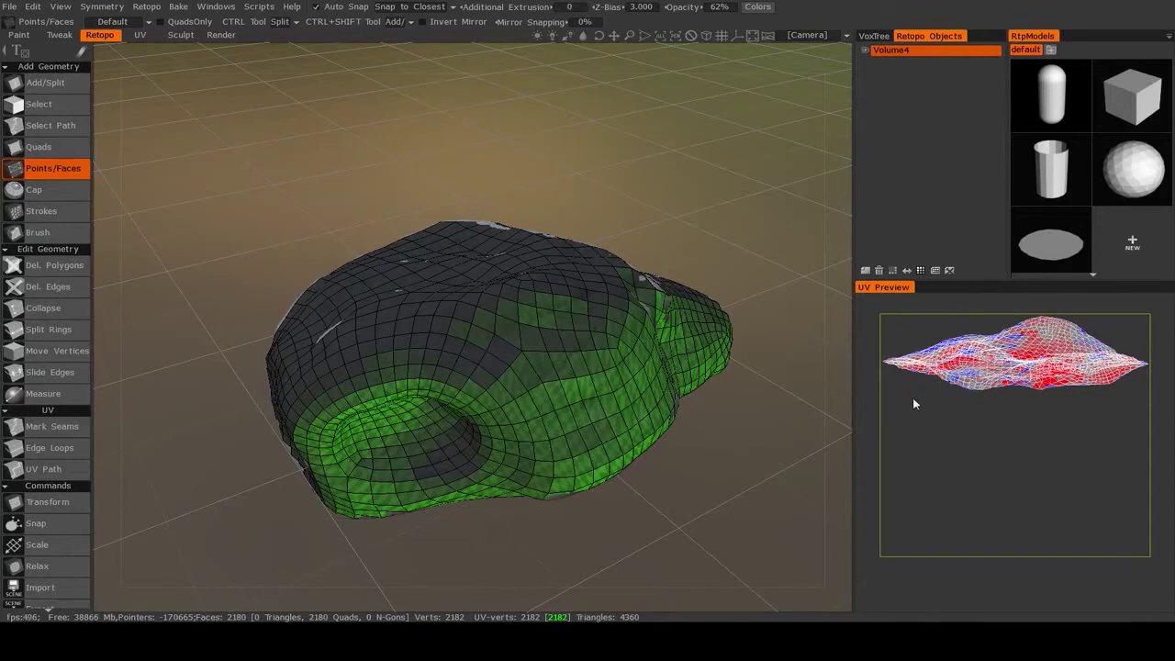
Examine the mesh's layout in the UV preview and the topology around the large hollow.
scroll(1038, 423, up, 8)
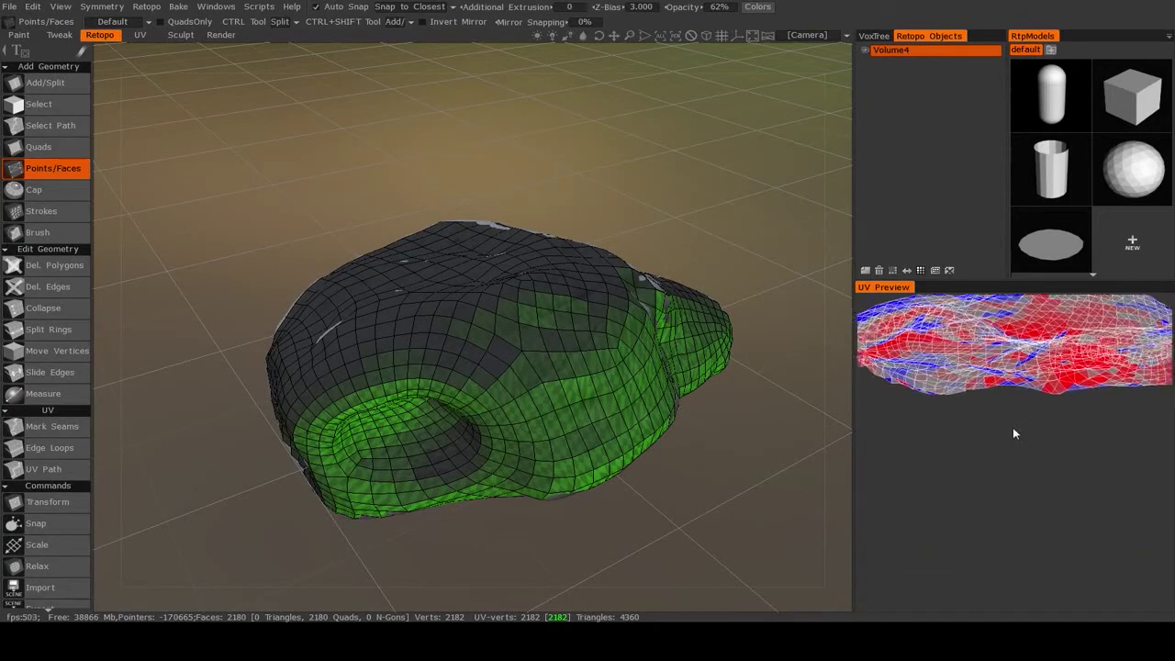
scroll(989, 480, down, 8)
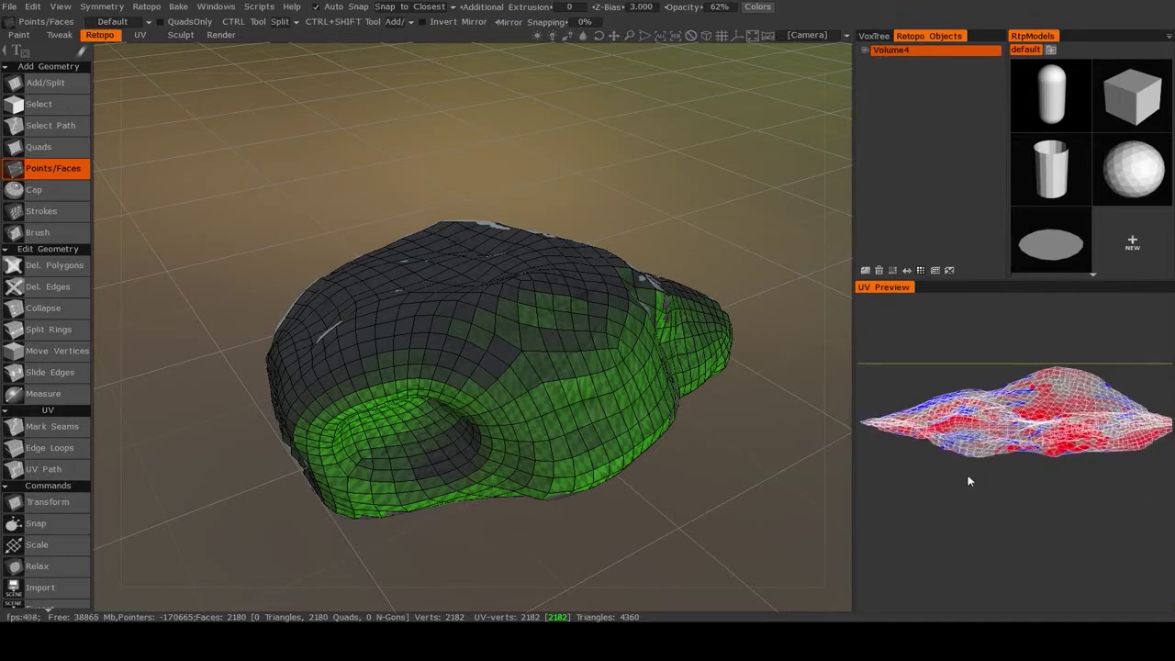
scroll(996, 460, up, 1)
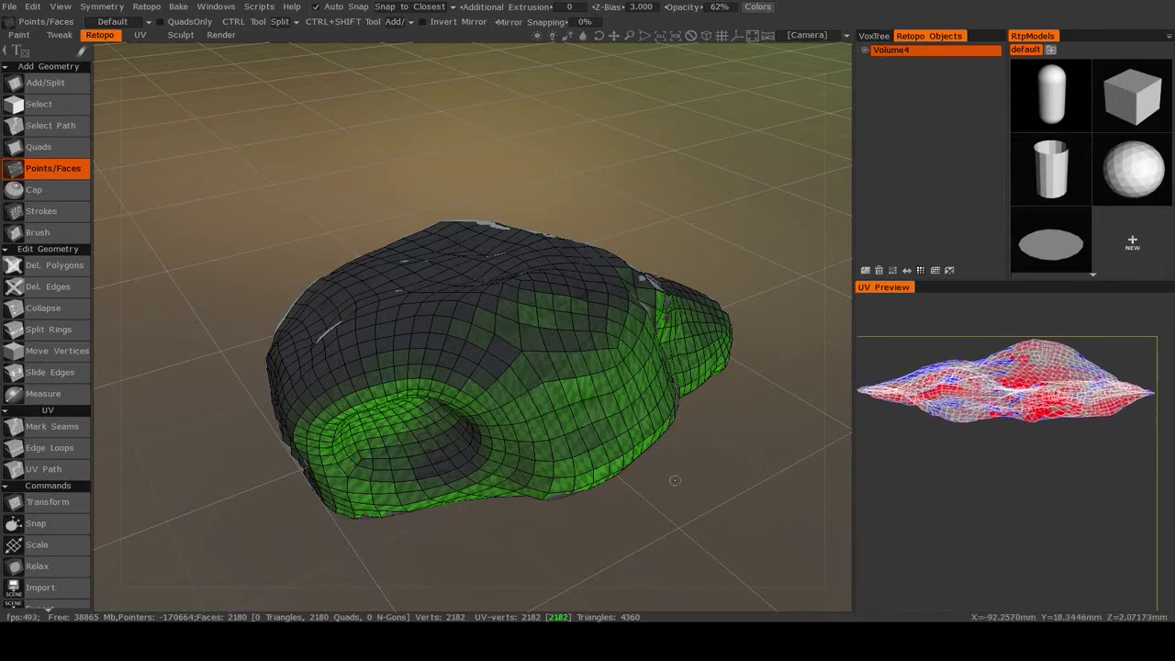
drag(676, 479, 578, 425)
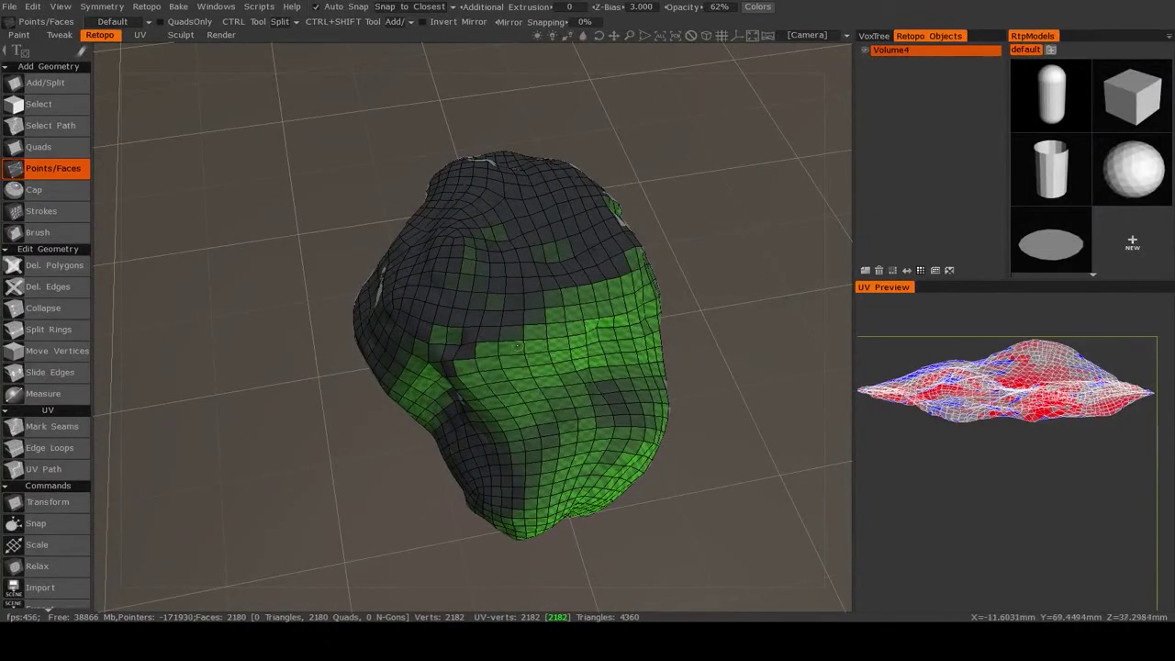
drag(536, 331, 540, 412)
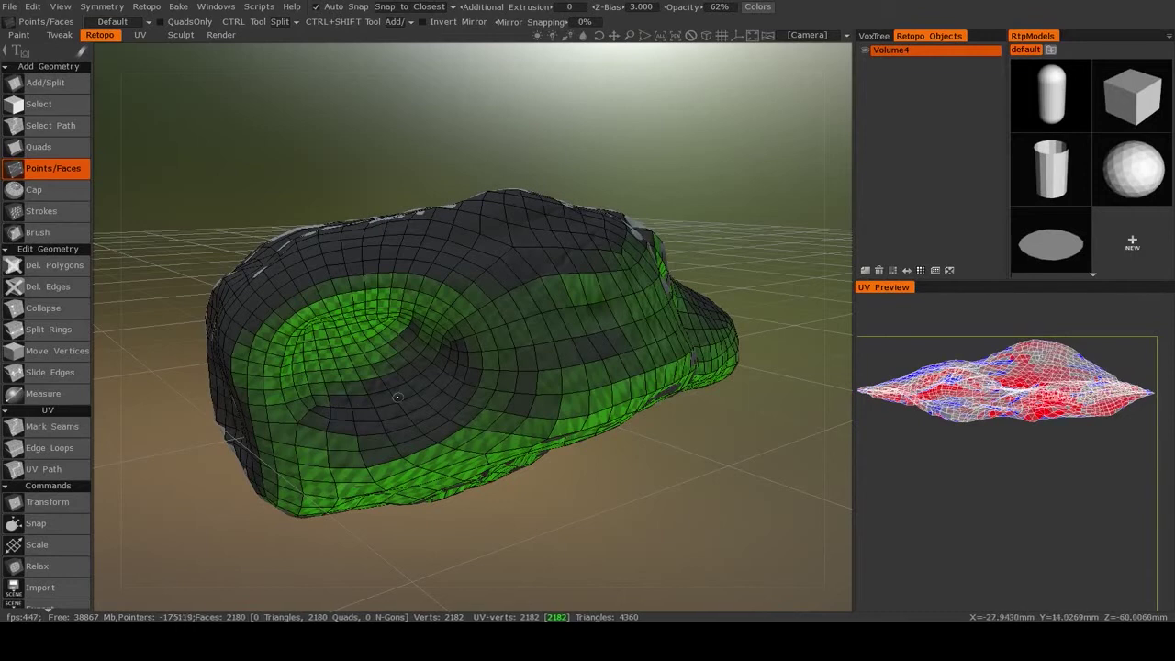
alt+drag(490, 380, 465, 345)
alt+right_drag(464, 345, 501, 370)
alt+drag(413, 384, 517, 376)
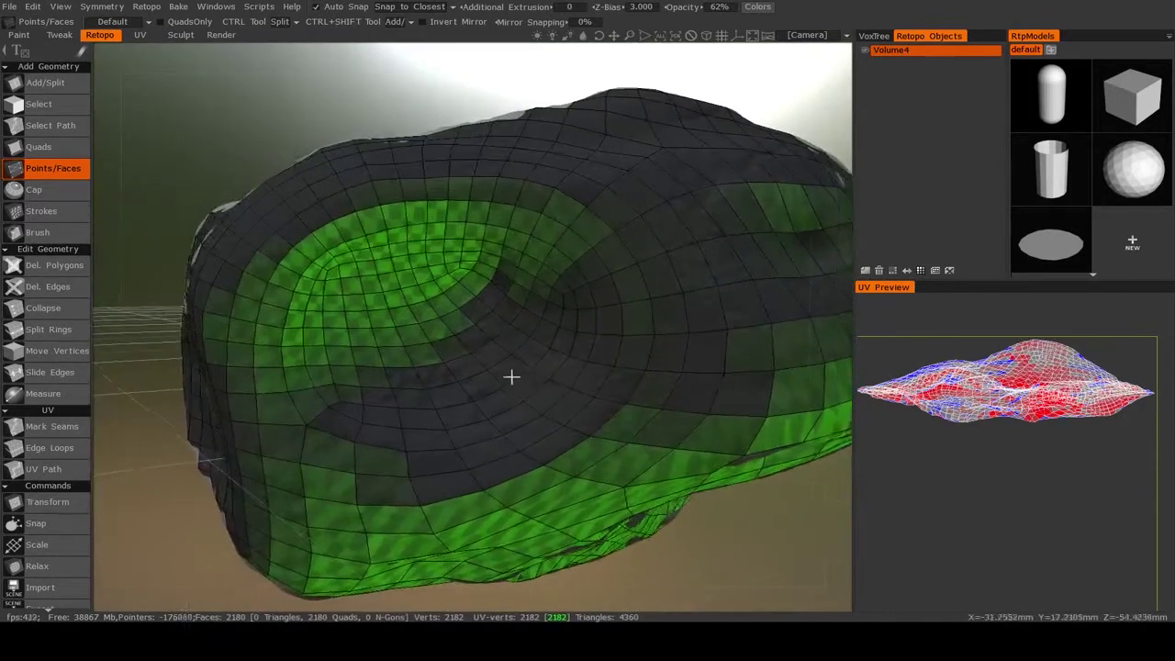
alt+right_drag(517, 375, 529, 381)
mouse_move(529, 379)
alt+mouse_down()
mouse_move(509, 383)
mouse_move(520, 386)
alt+mouse_up()
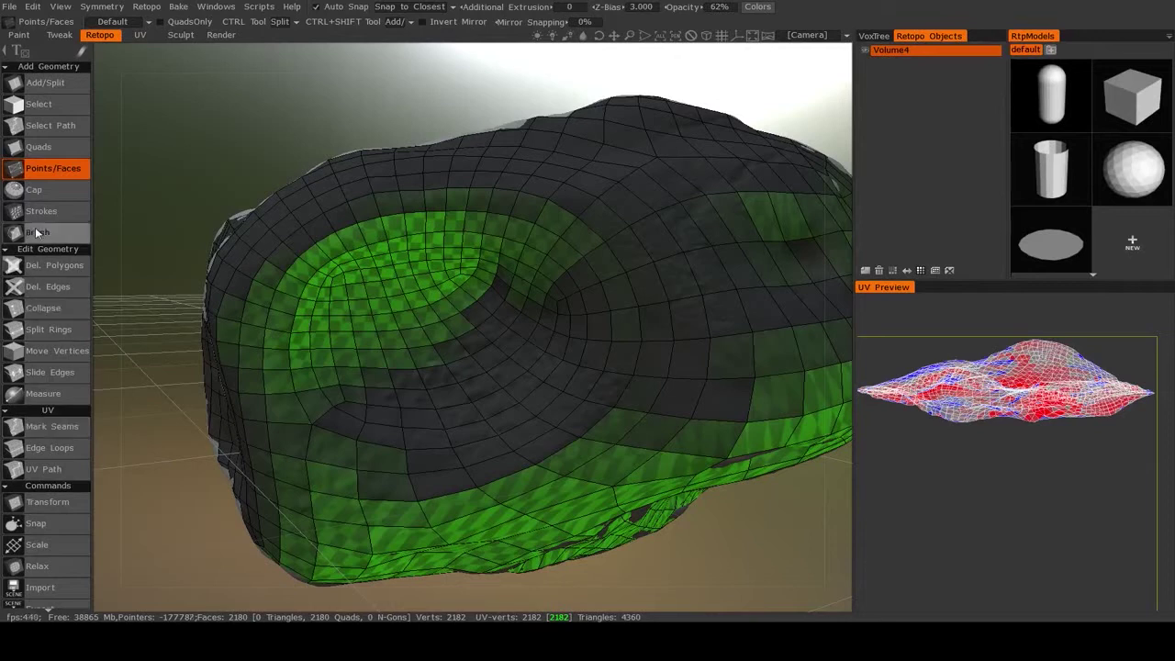
Try marking UV seams edge by edge along an outer edge ring beside the large hollow.
click(41, 429)
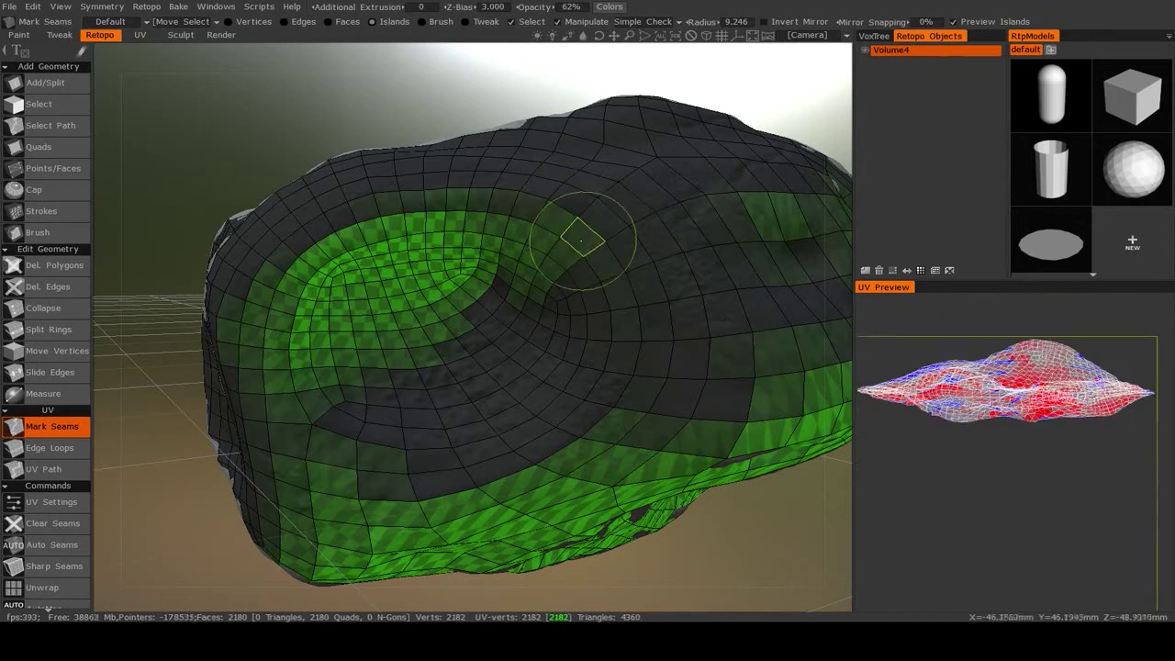
click(567, 247)
click(589, 268)
click(603, 298)
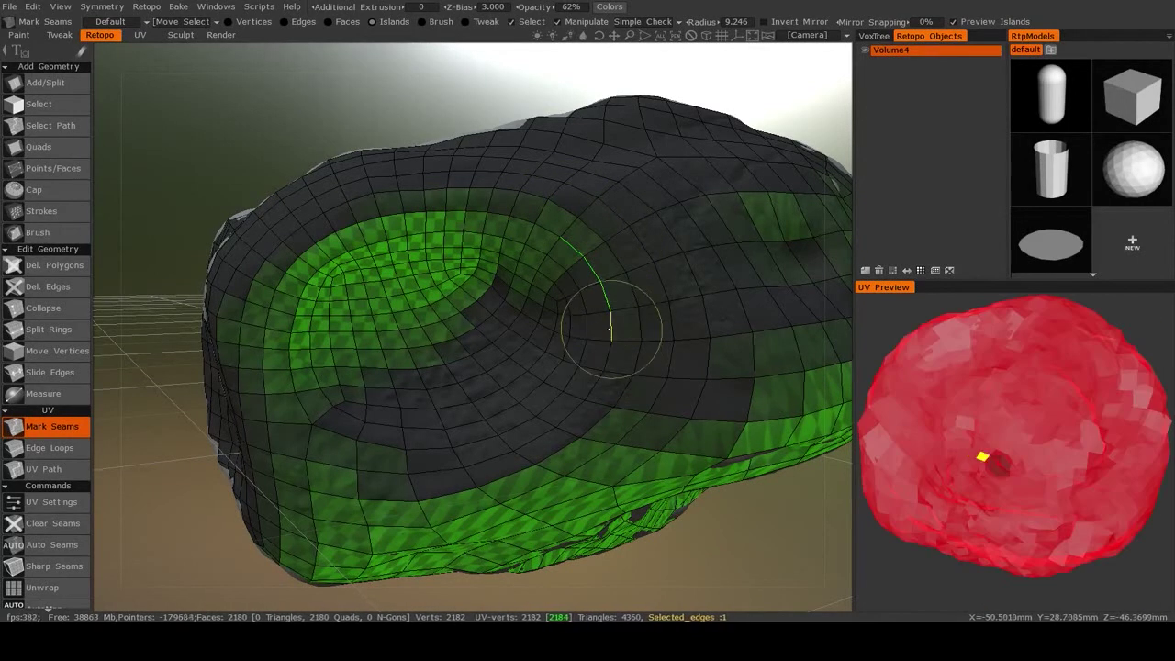
click(613, 332)
click(609, 356)
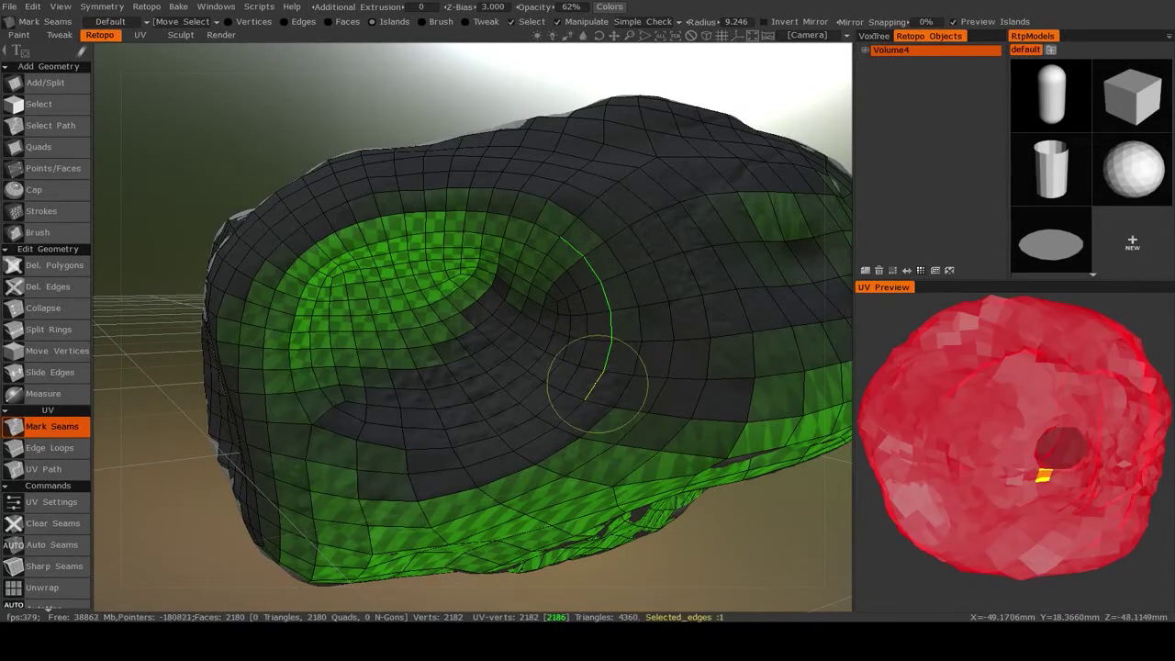
click(562, 393)
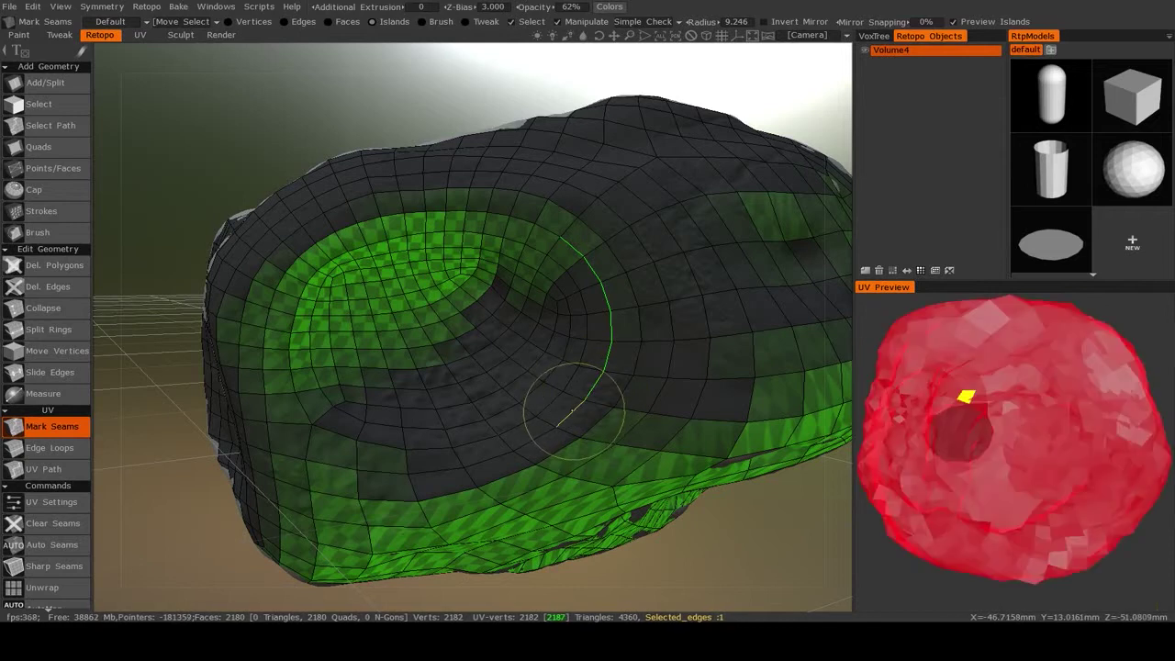
click(531, 439)
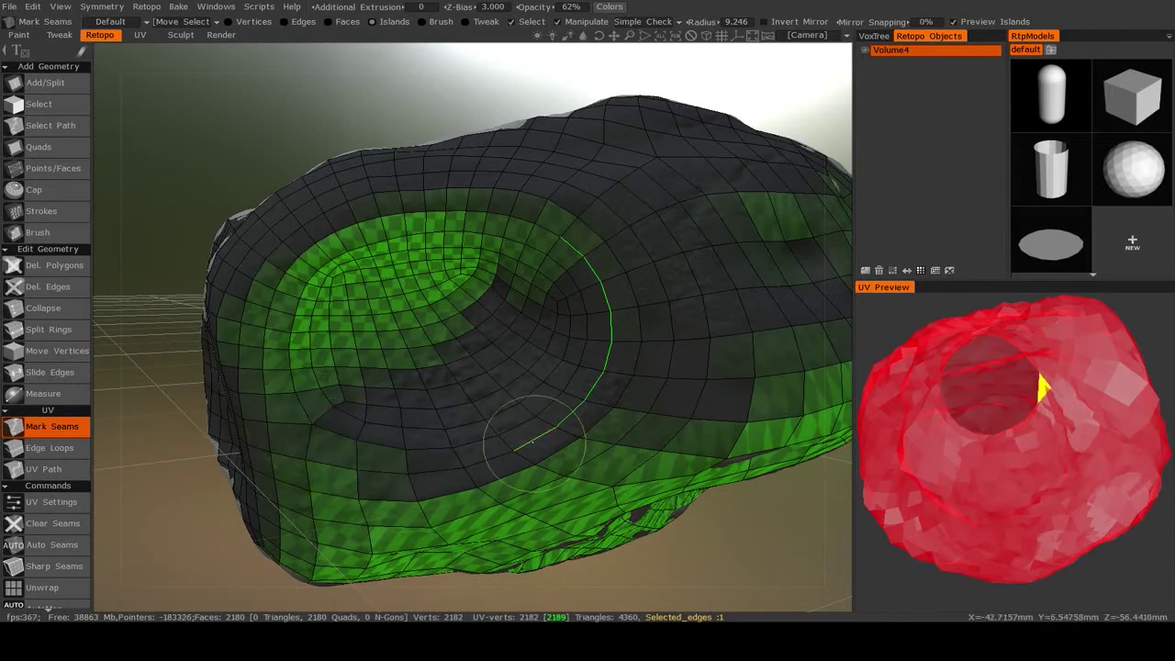
Undo all the seam edges marked beside the large hollow.
key(ctrl+z)
key(ctrl+z)
key(ctrl+z)
key(ctrl+z)
key(ctrl+z)
key(ctrl+z)
key(ctrl+z)
key(ctrl+z)
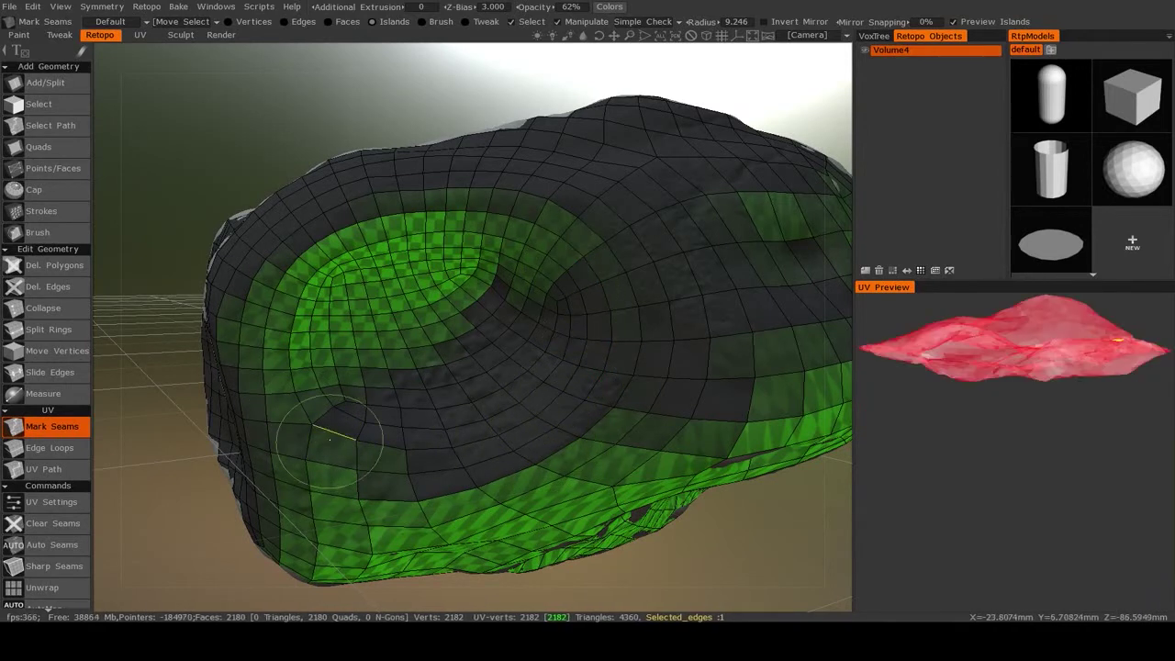
Mark UV seams edge by edge along the lower and inner-side rim of the large hollow.
alt+drag(340, 276, 542, 357)
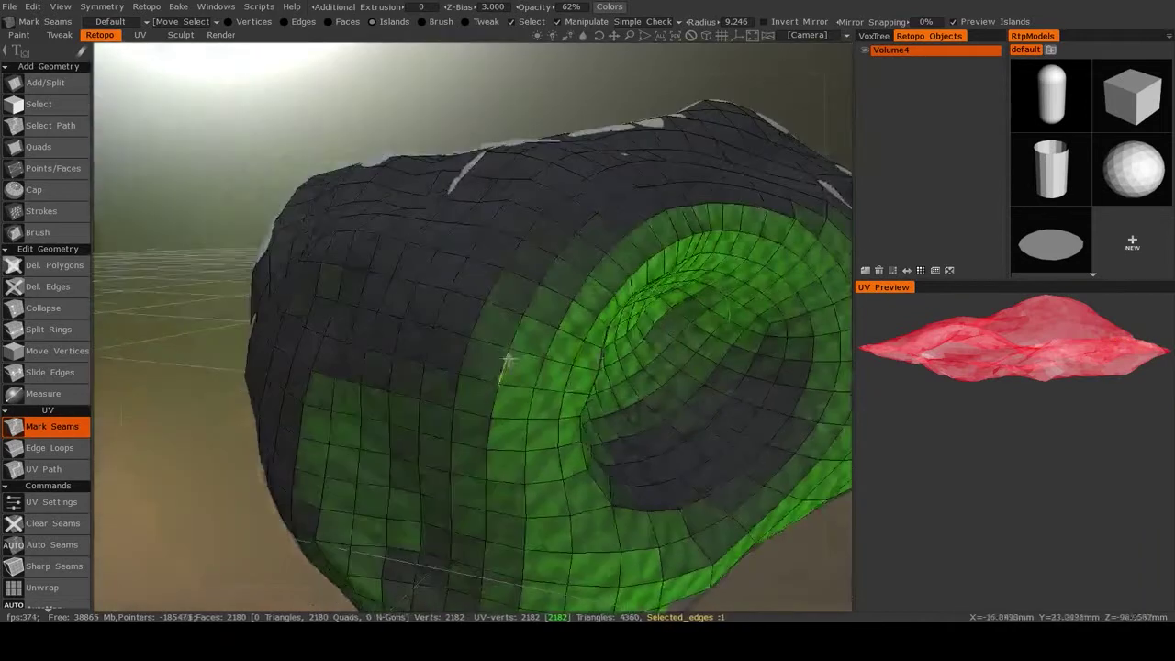
alt+drag(761, 349, 672, 337)
alt+drag(456, 359, 409, 342)
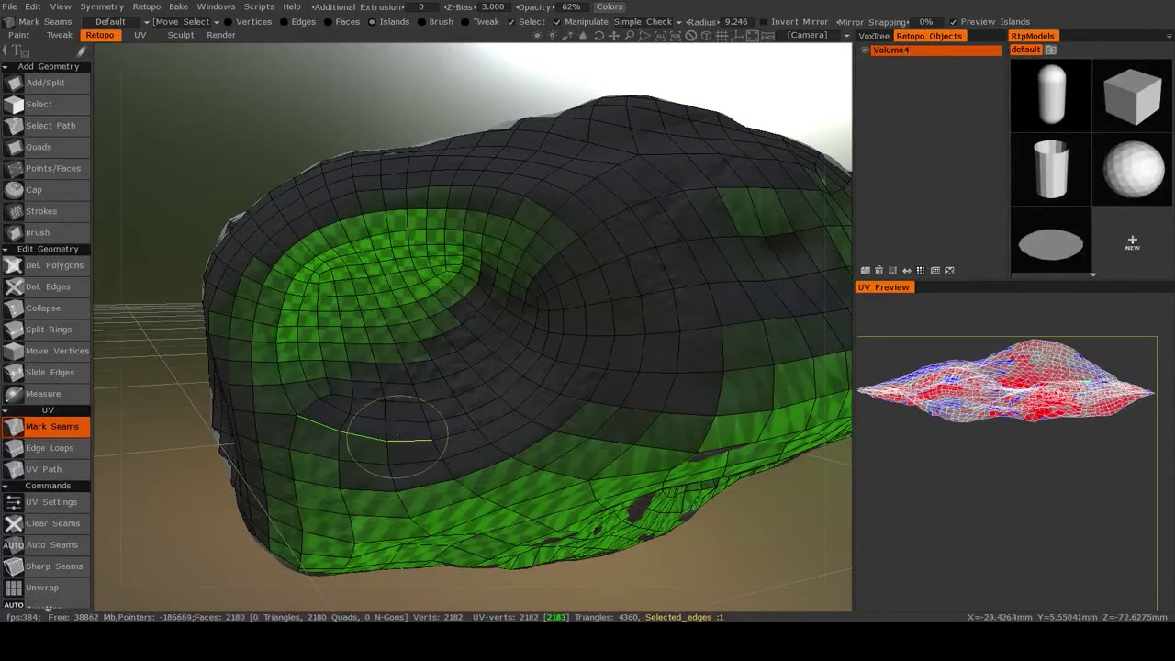
drag(396, 435, 525, 396)
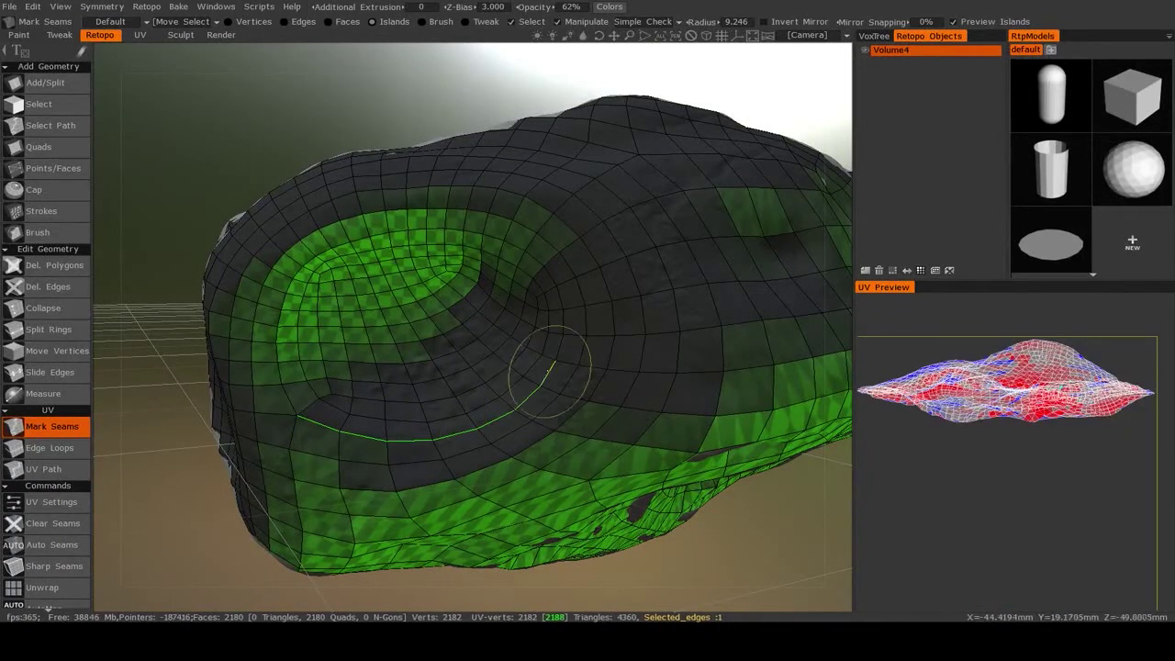
drag(554, 358, 566, 305)
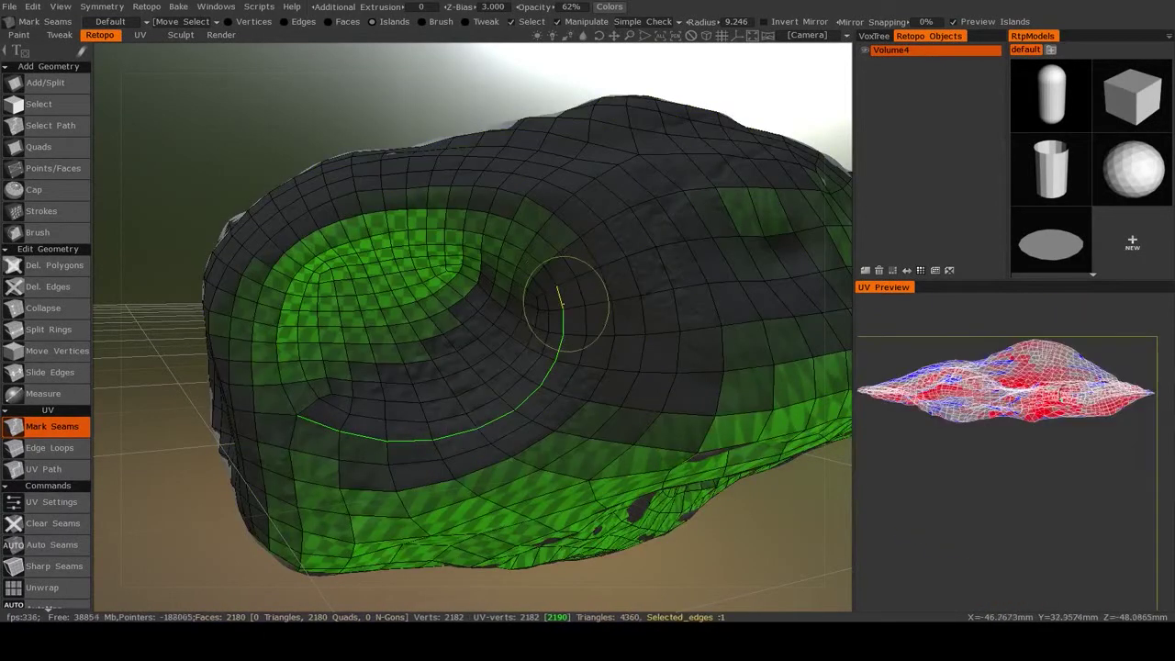
click(551, 299)
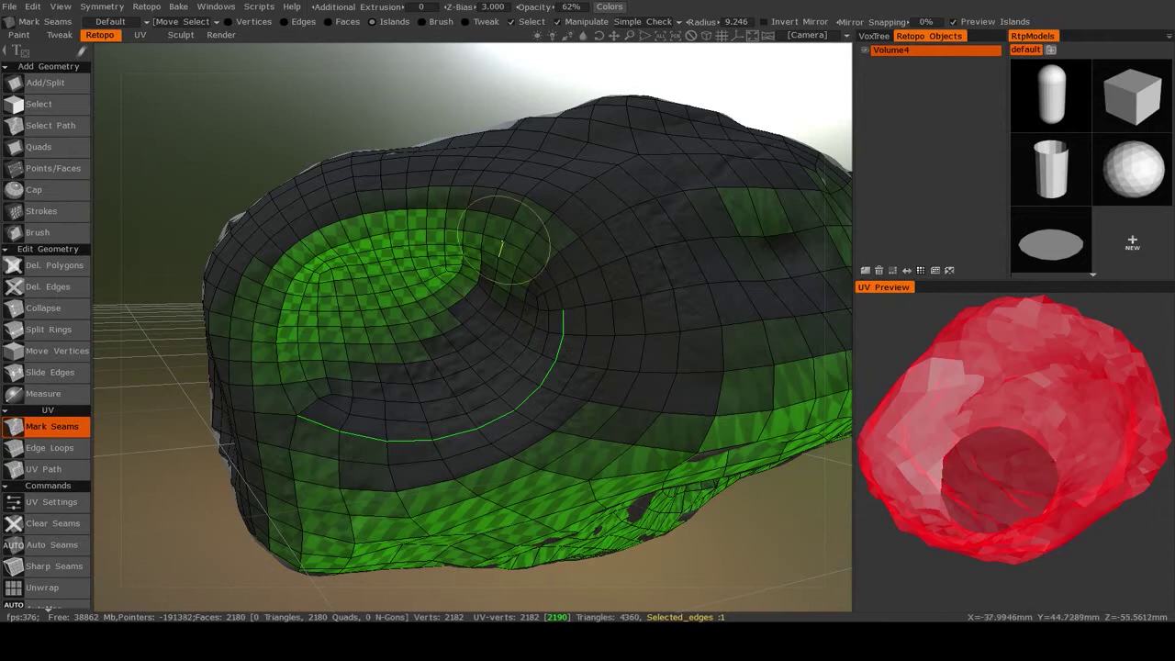
click(230, 400)
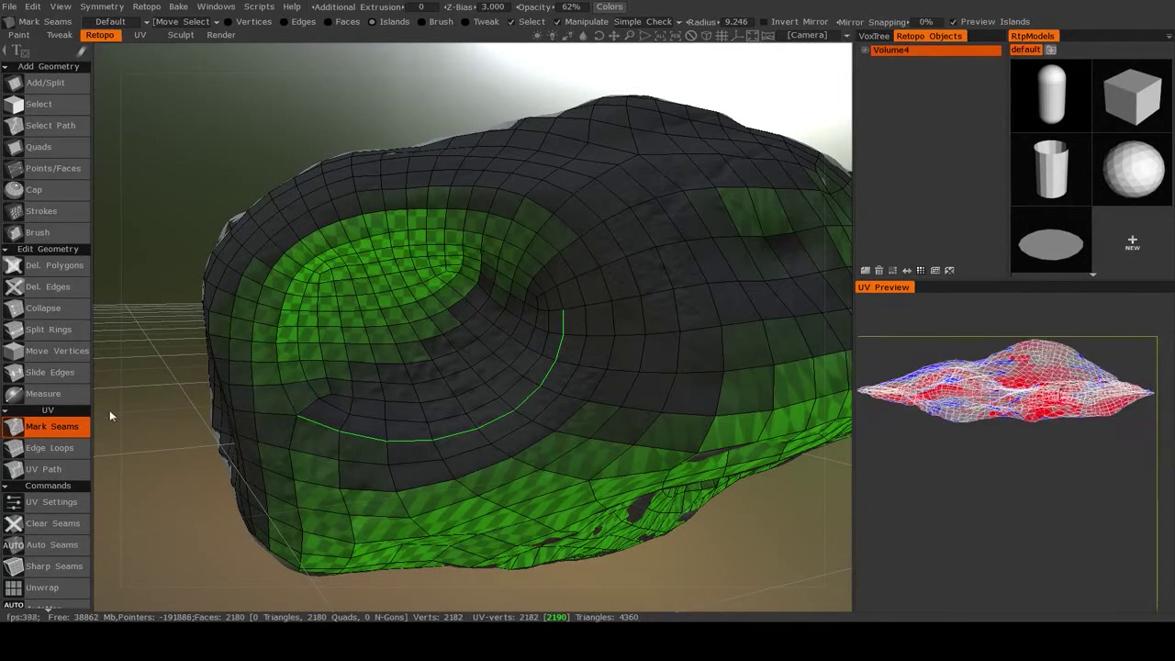
Close the UV seam around the large hollow's rim with the Edge Loops tool.
click(43, 449)
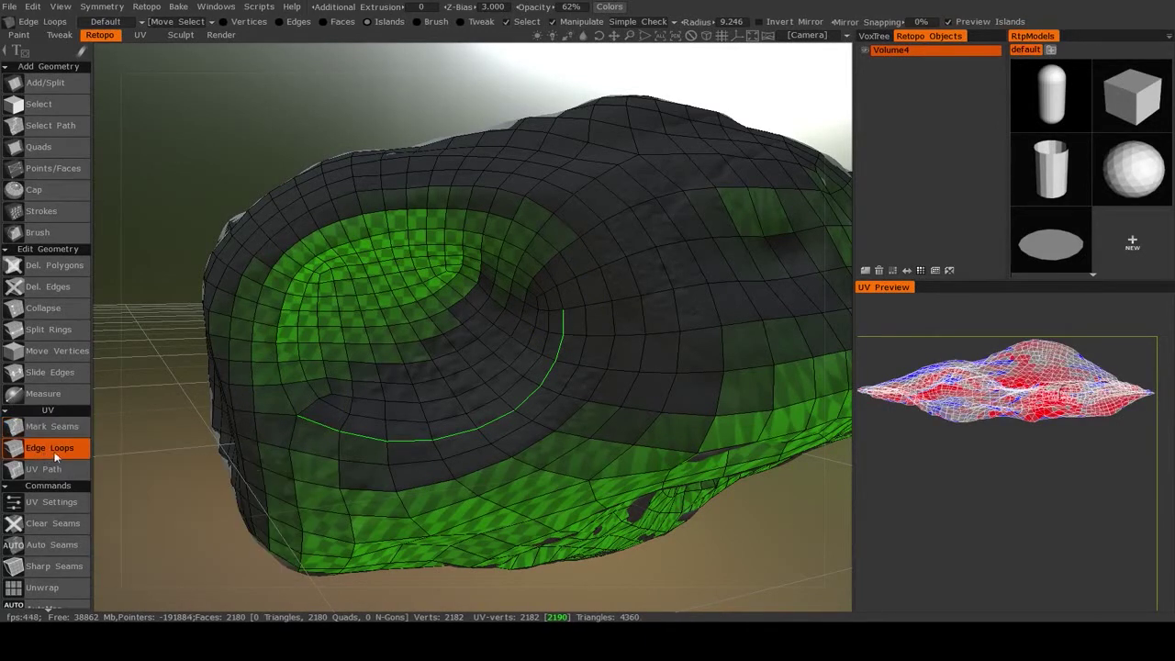
click(561, 296)
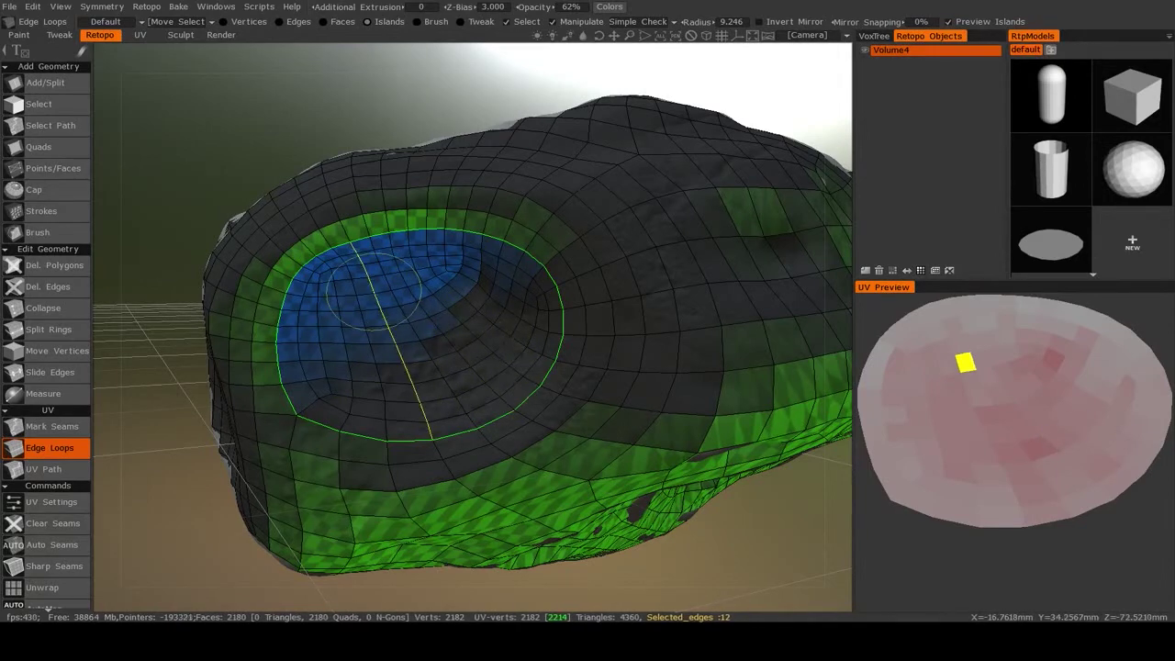
alt+drag(404, 307, 611, 355)
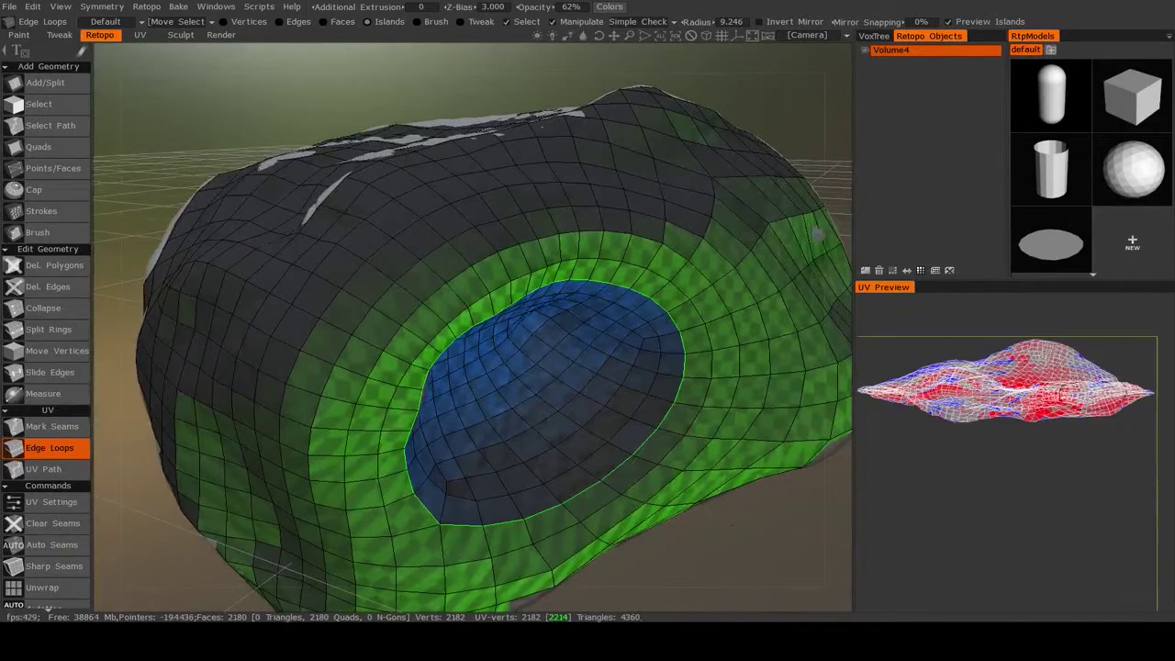
click(534, 370)
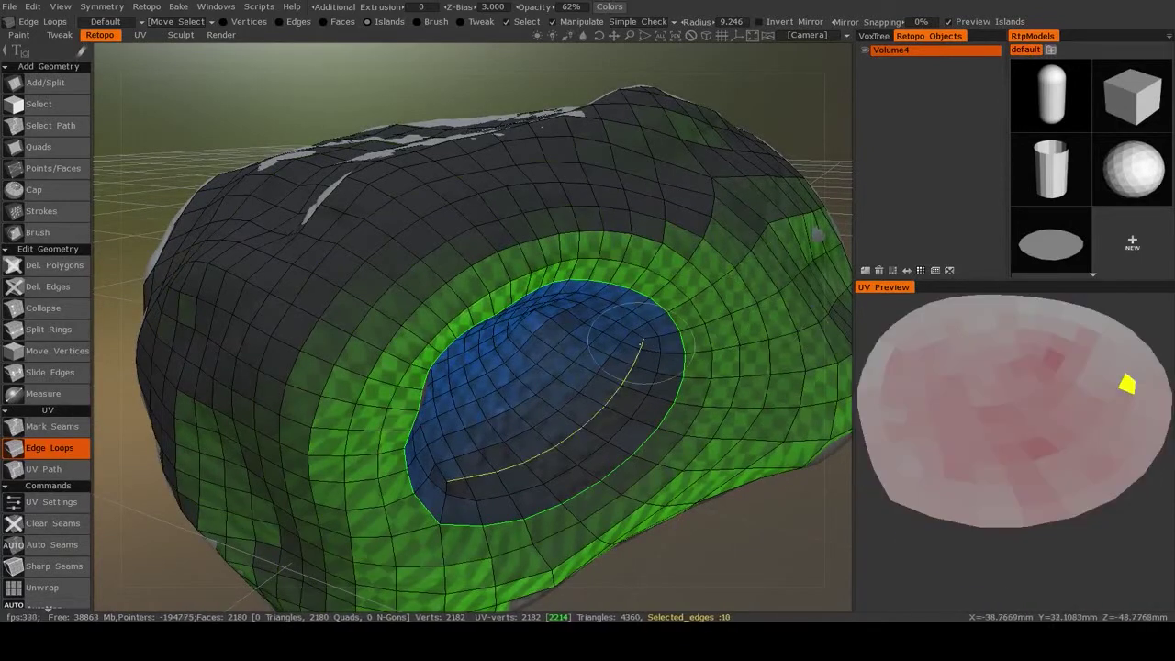
alt+drag(535, 370, 517, 333)
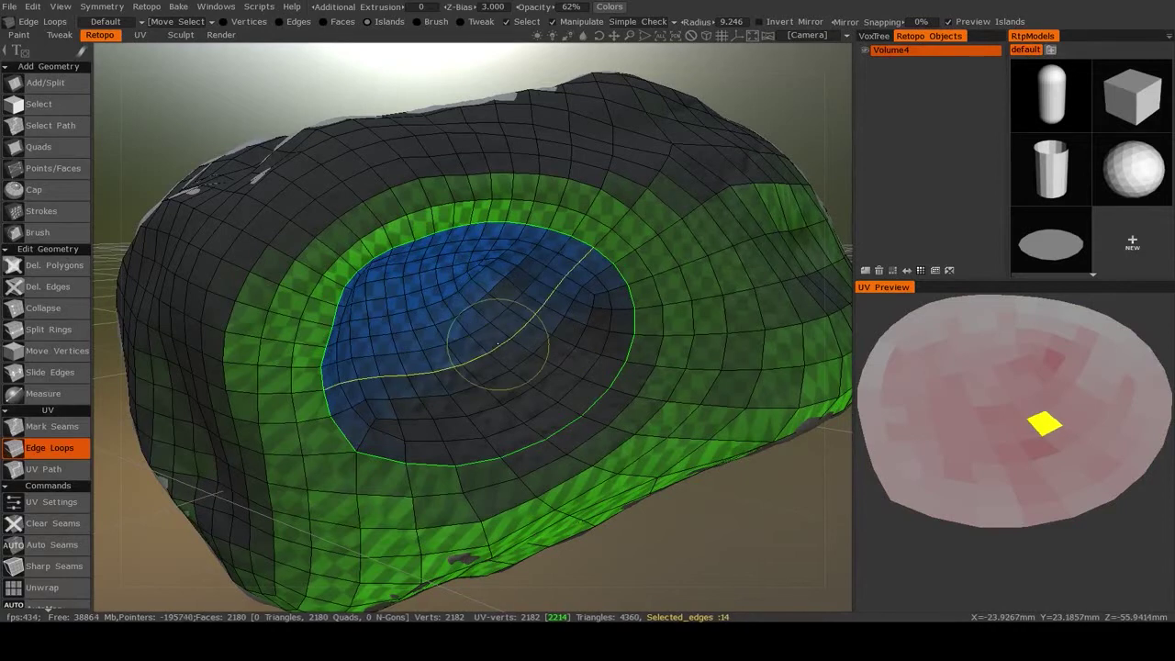
click(492, 340)
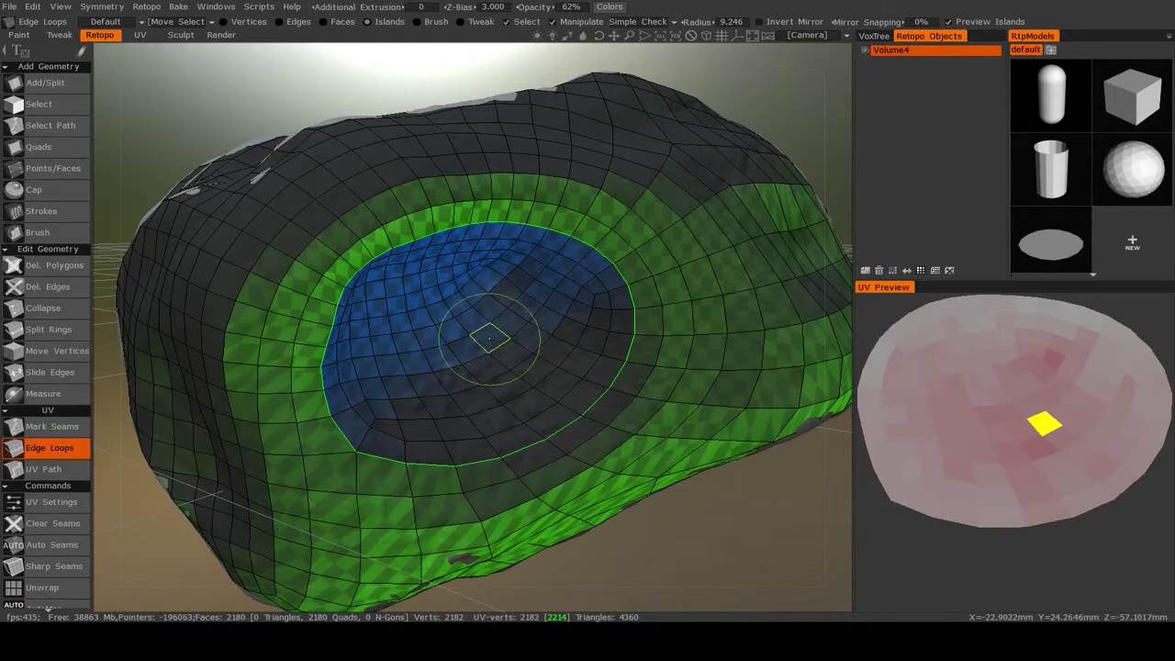
click(503, 330)
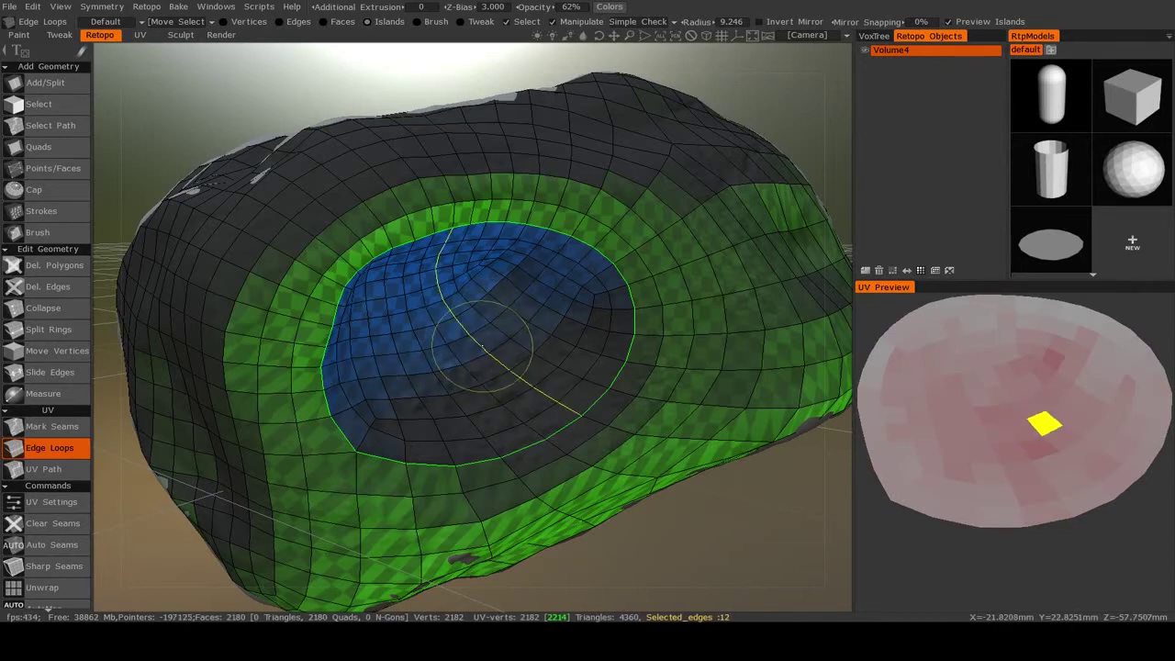
click(624, 264)
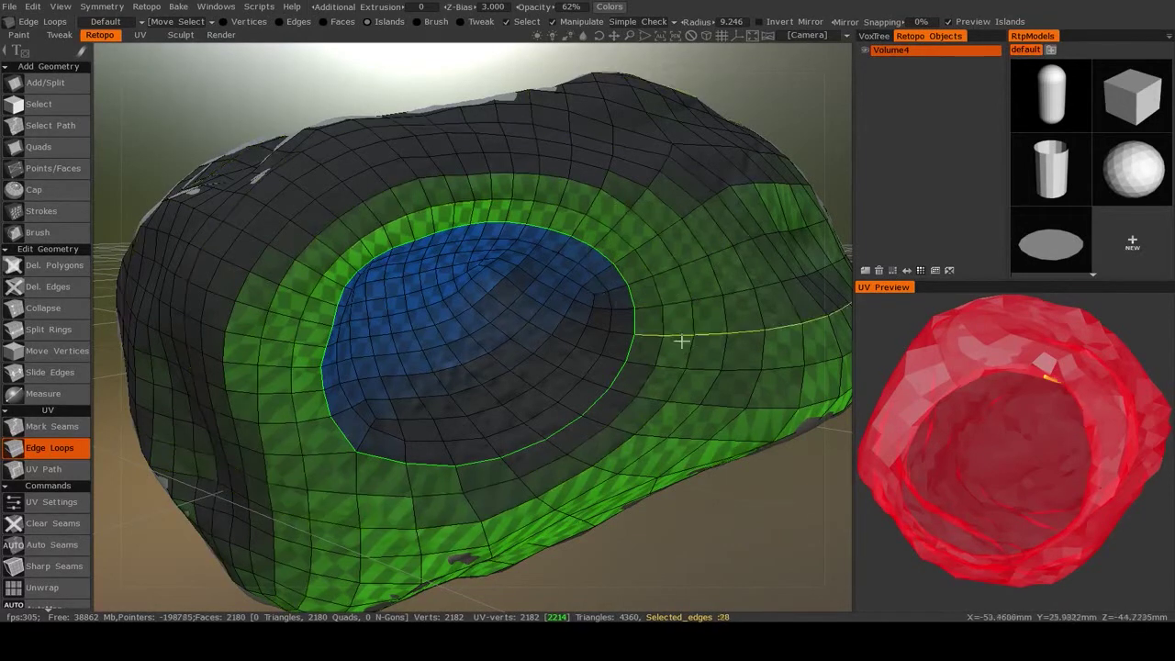
Mark a closed edge-loop seam around the rim of the second hollow on the mesh's underside.
scroll(695, 356, down, 2)
alt+drag(674, 383, 614, 431)
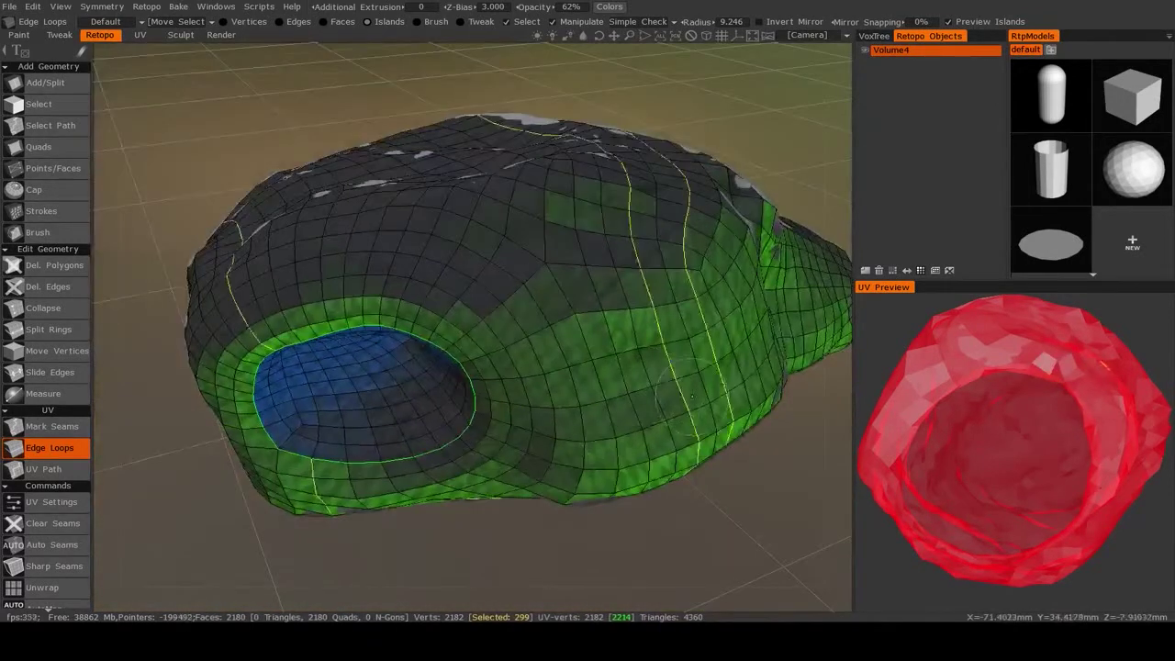
middle_drag(693, 397, 532, 354)
scroll(532, 354, down, 5)
middle_drag(399, 372, 619, 358)
scroll(541, 367, up, 4)
scroll(512, 332, up, 4)
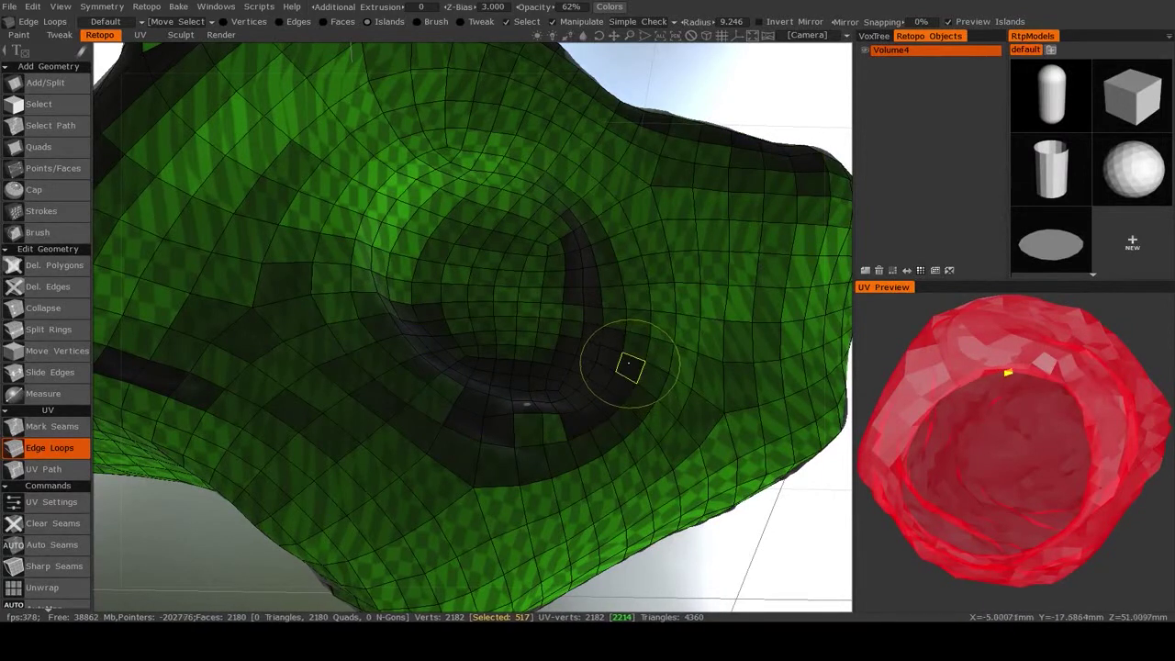
click(621, 363)
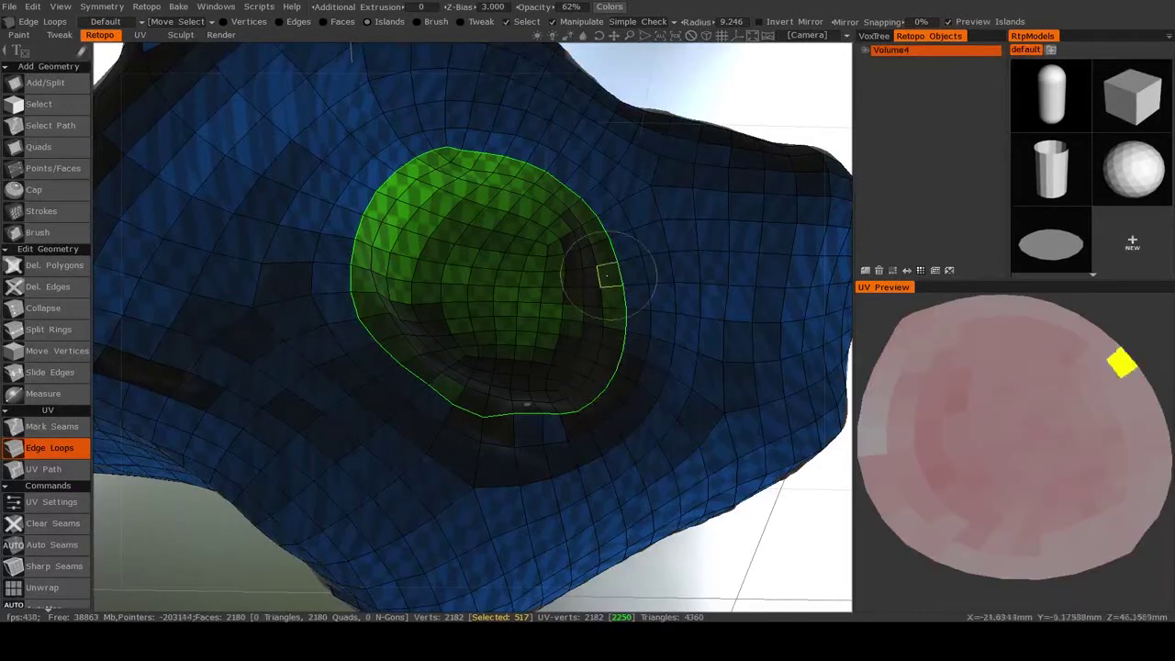
Try edge-loop seams along the mesh's side between the large hollow and the pointed end.
scroll(477, 279, down, 5)
alt+drag(477, 281, 485, 368)
scroll(478, 415, up, 3)
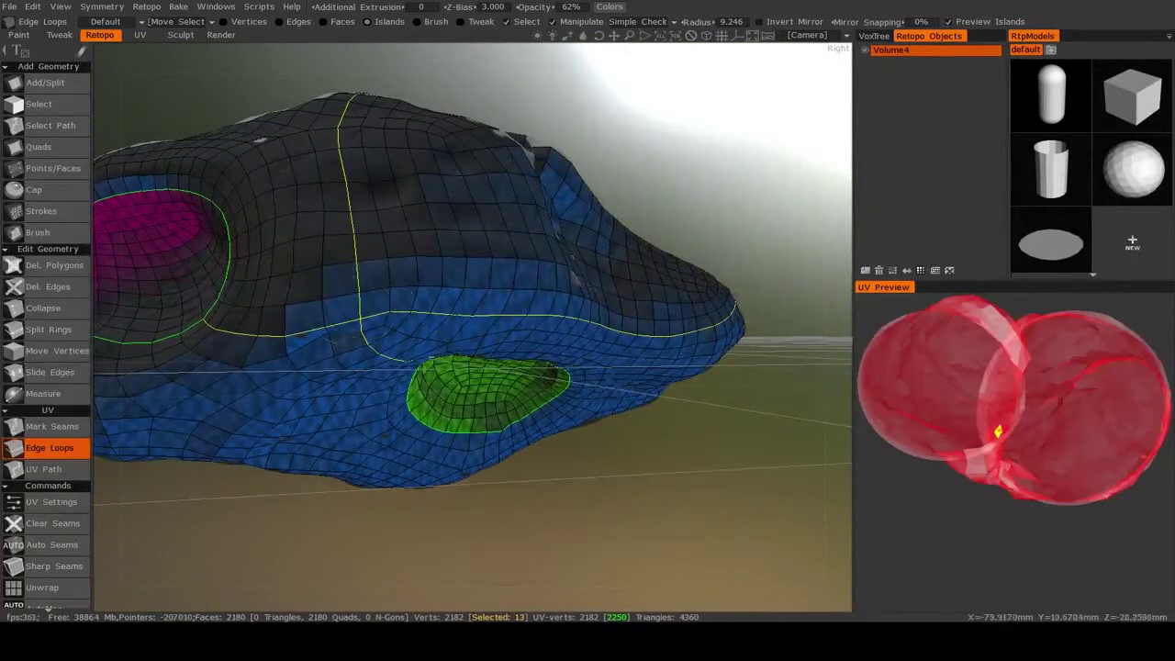
alt+middle_drag(303, 321, 468, 333)
alt+drag(467, 333, 541, 282)
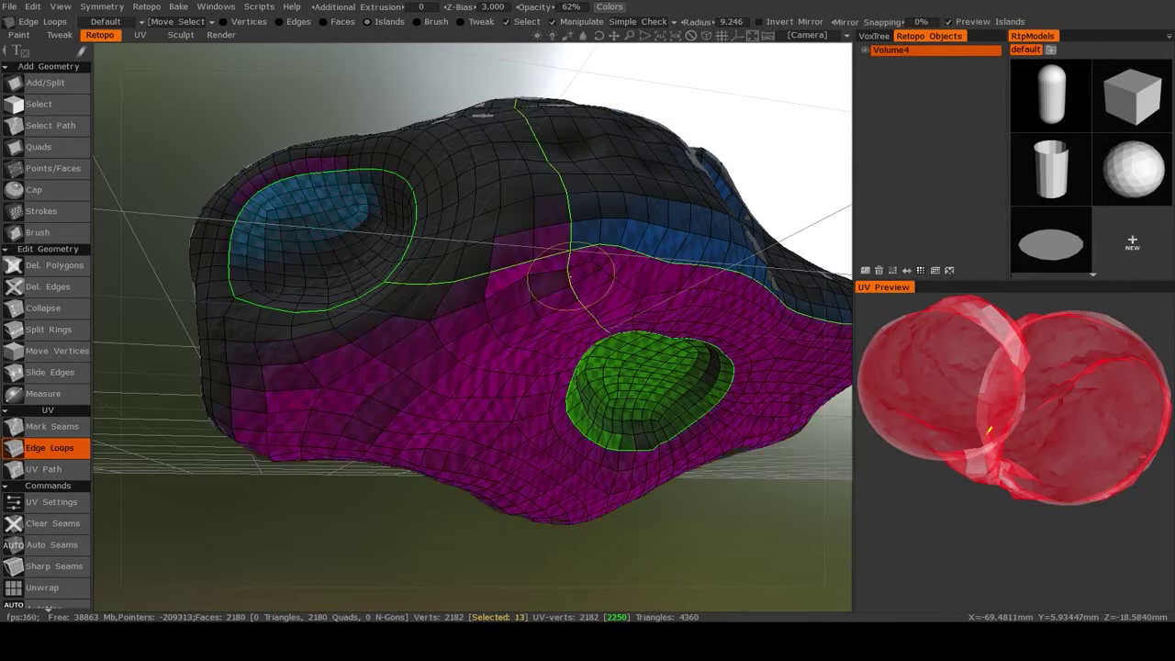
click(570, 276)
alt+drag(570, 278, 223, 236)
scroll(499, 388, down, 4)
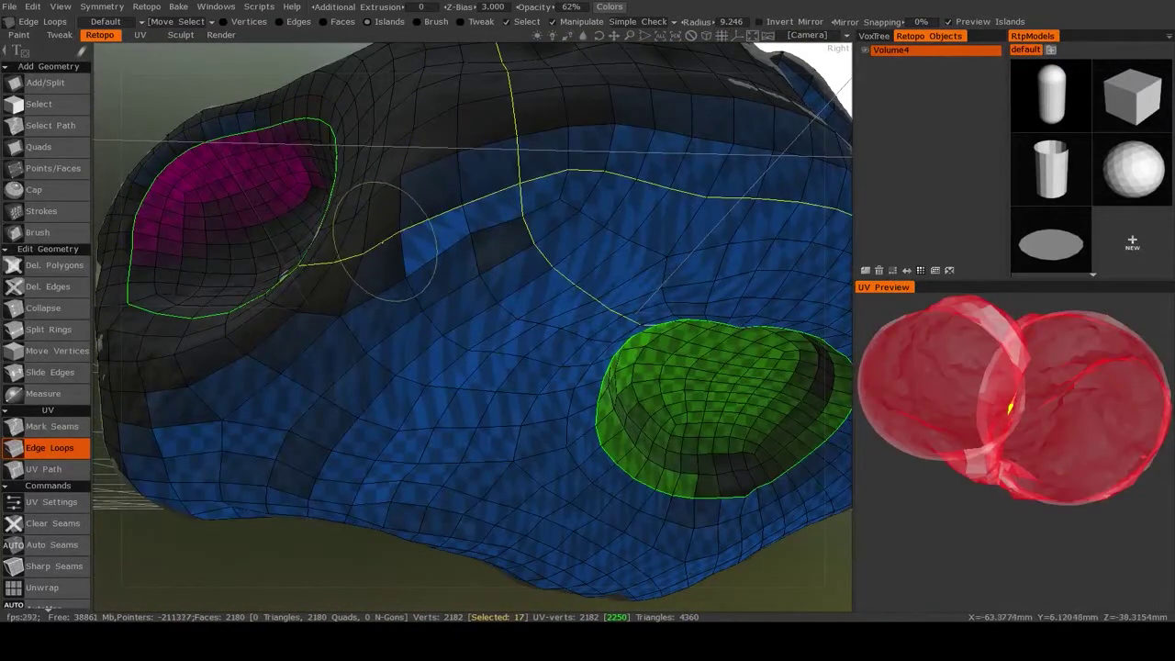
alt+drag(394, 244, 493, 320)
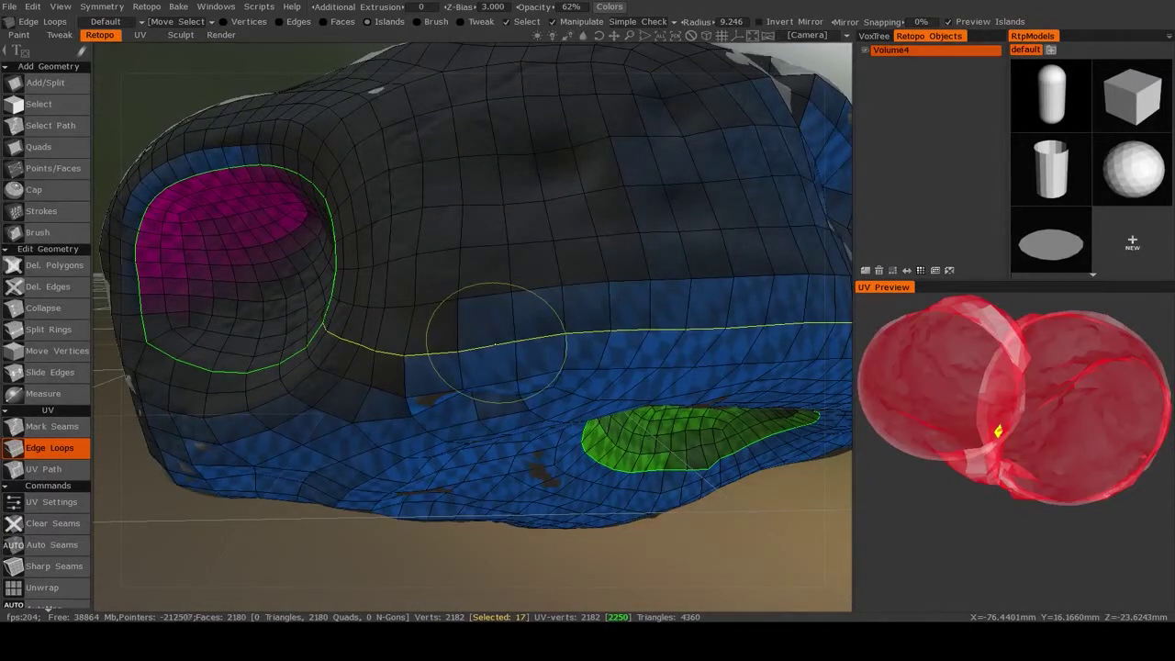
alt+drag(496, 344, 477, 356)
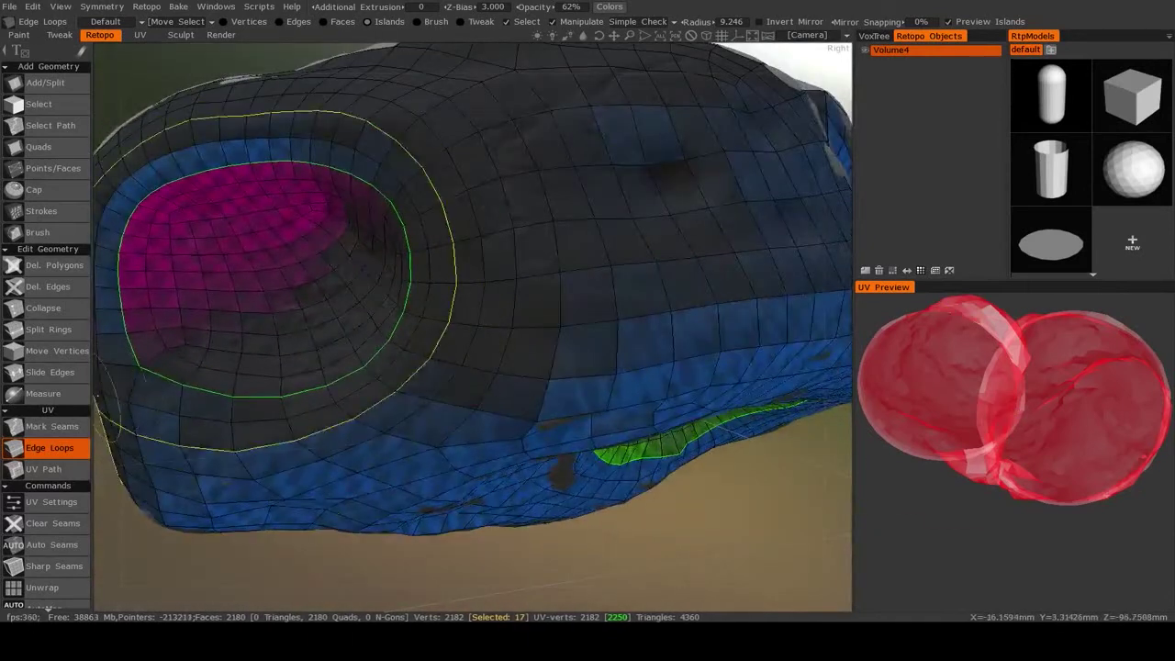
Mark a UV Path seam from the large hollow's lower rim along the mesh's side to the pointed end.
click(50, 469)
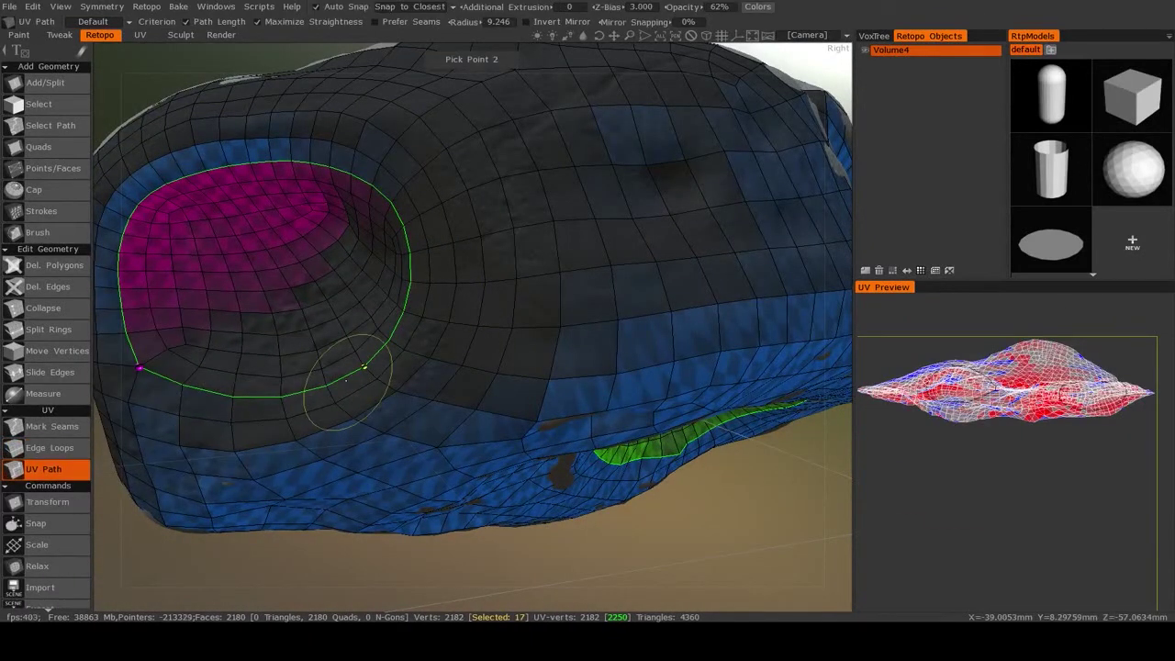
click(390, 341)
click(390, 341)
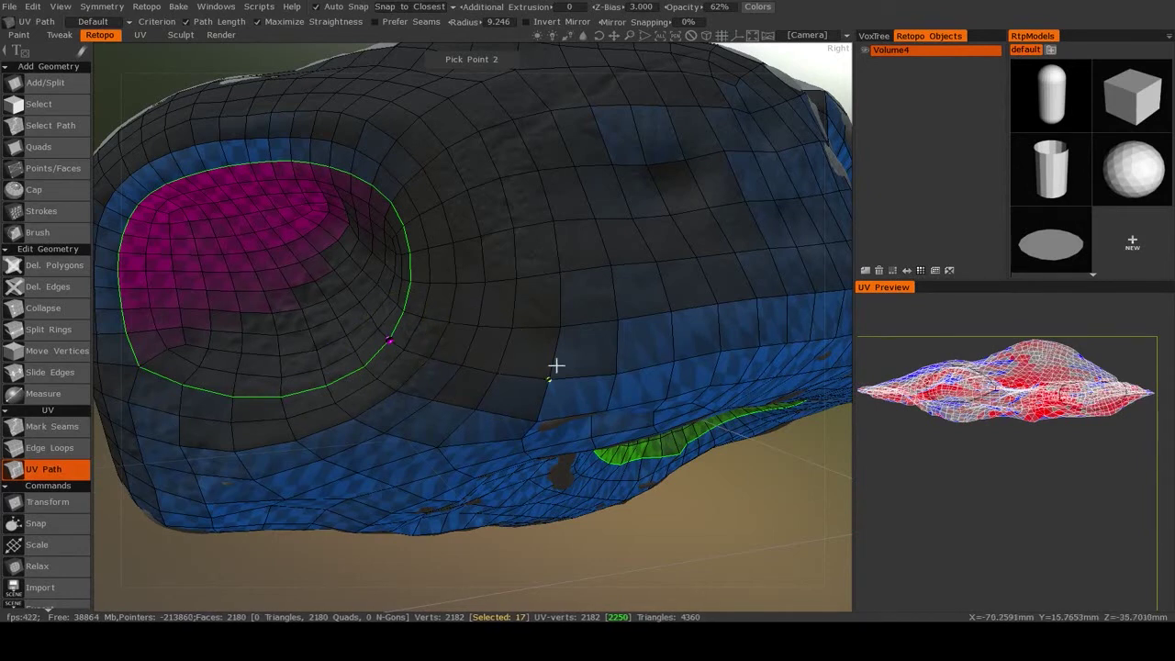
alt+drag(599, 365, 586, 354)
alt+right_drag(585, 353, 566, 350)
drag(567, 350, 544, 330)
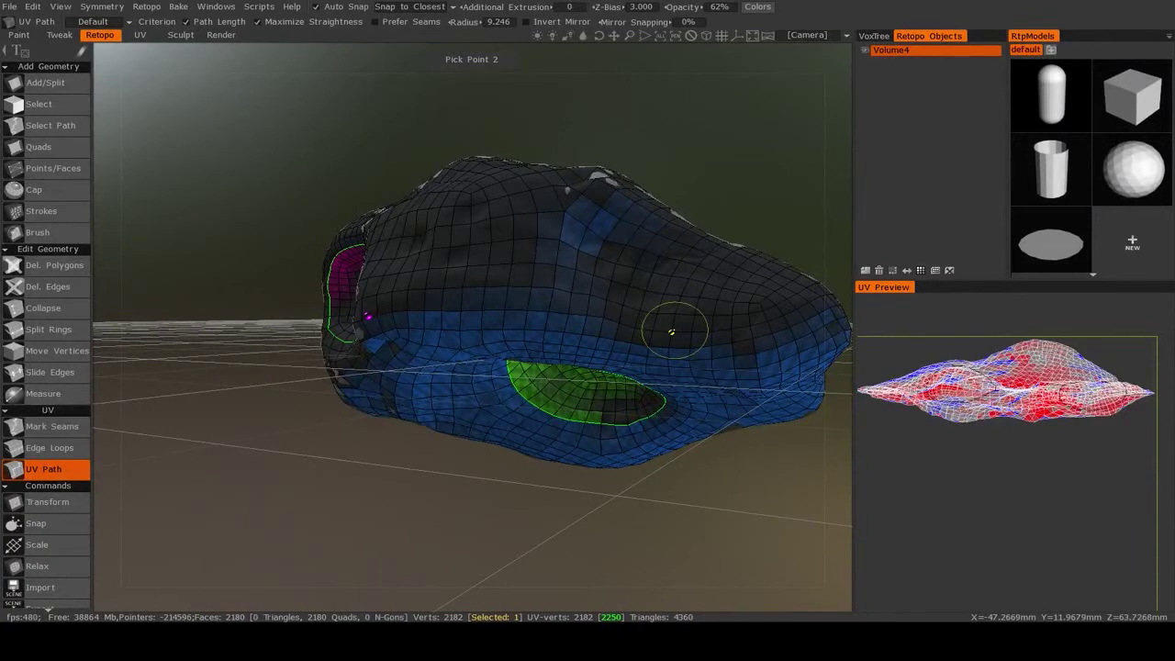
drag(661, 333, 615, 344)
click(685, 338)
drag(732, 336, 538, 349)
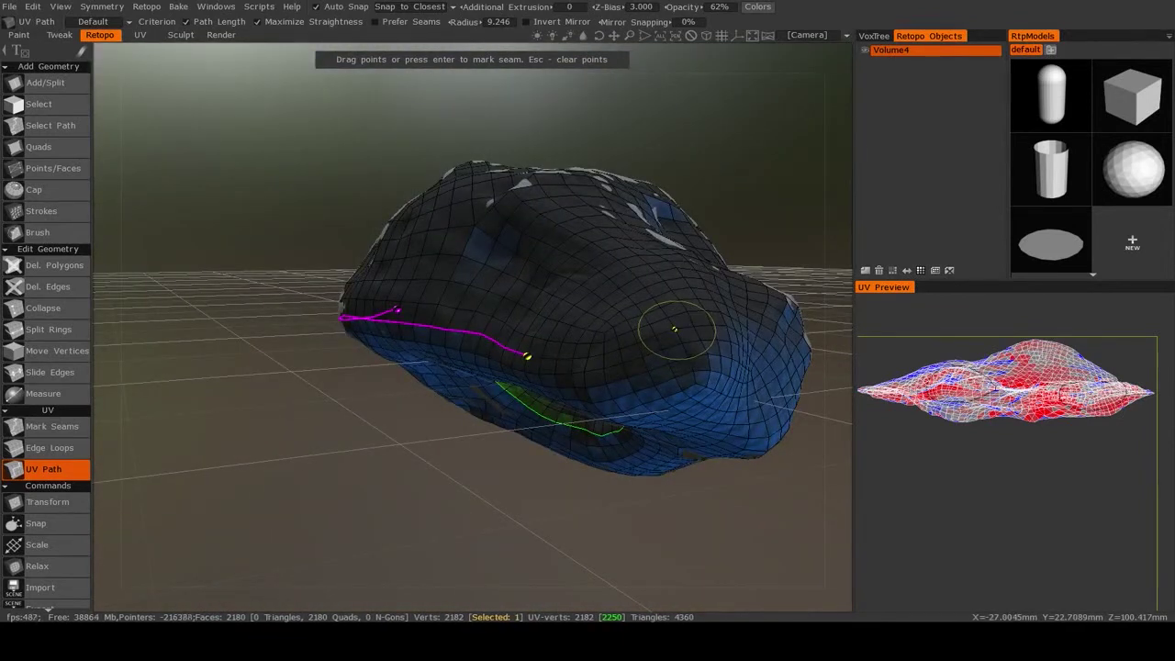
alt+drag(674, 335, 737, 325)
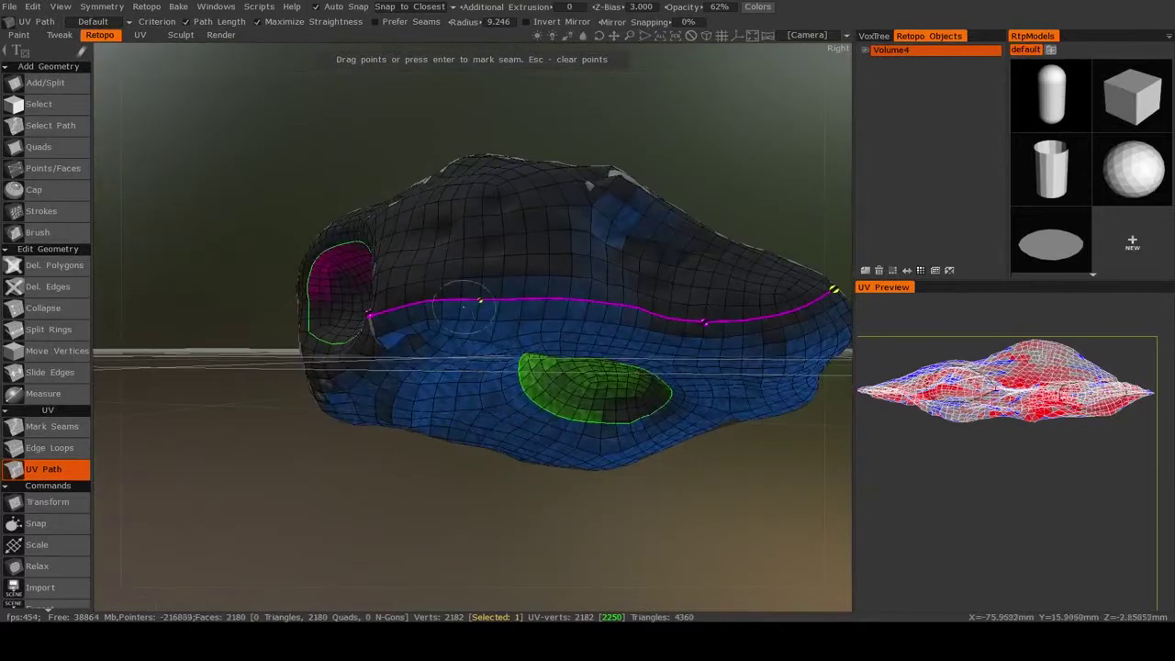
drag(500, 300, 368, 317)
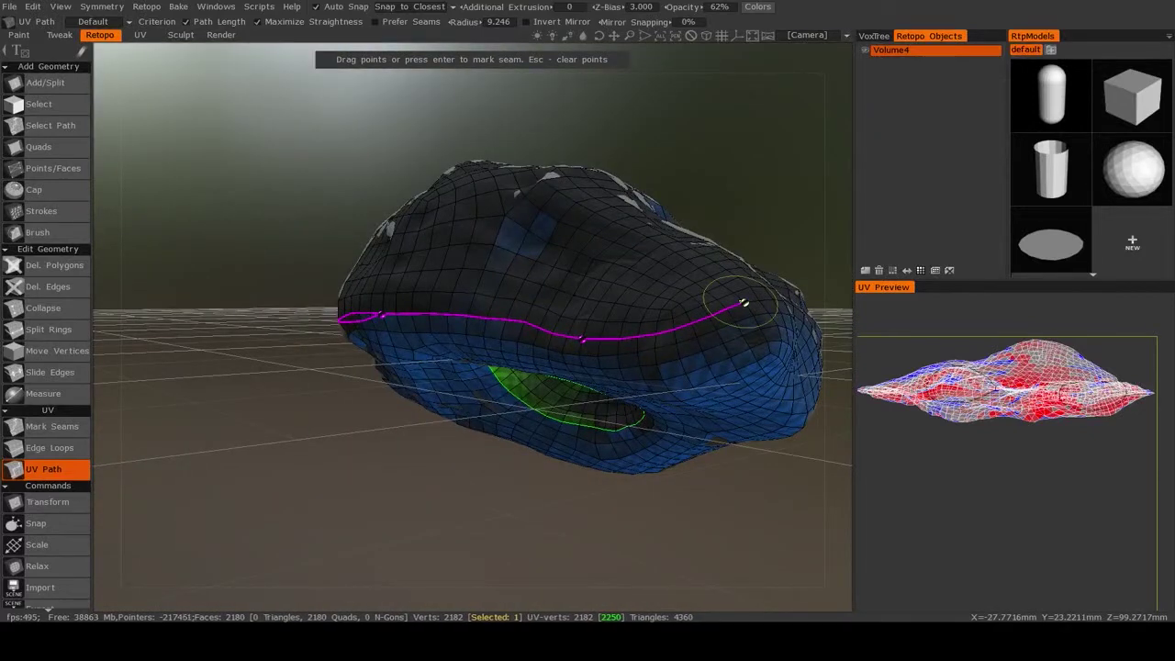
key(Return)
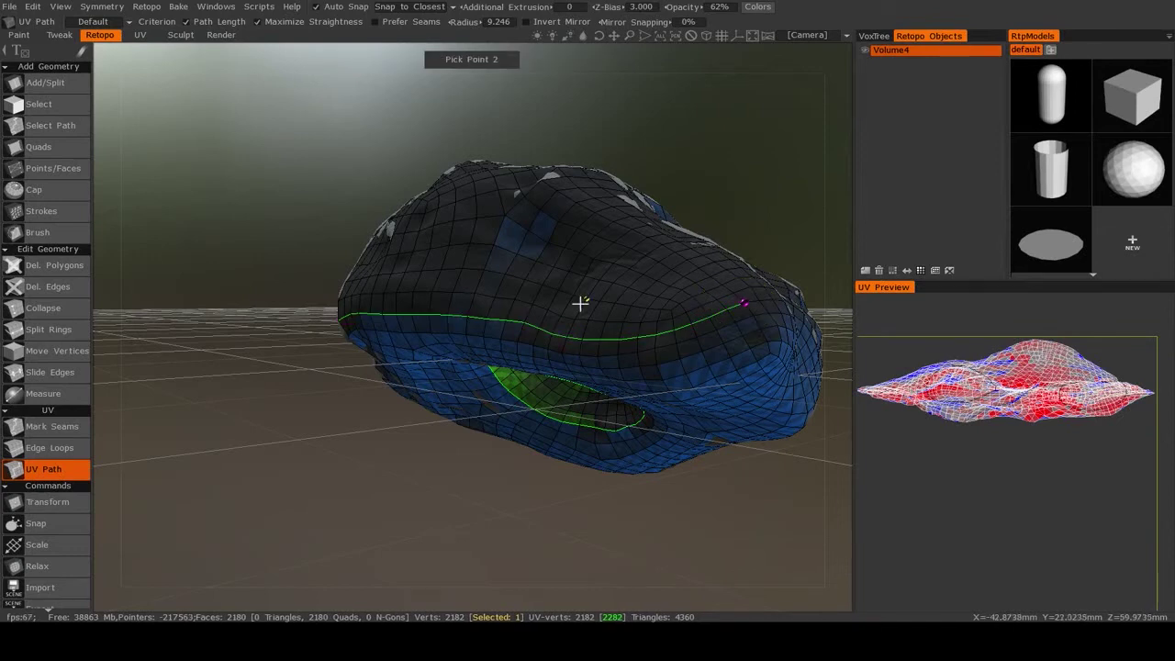
Mark a UV Path seam from the pointed end over the mesh's top to the large hollow's upper rim.
alt+drag(544, 305, 538, 317)
middle_drag(421, 324, 450, 331)
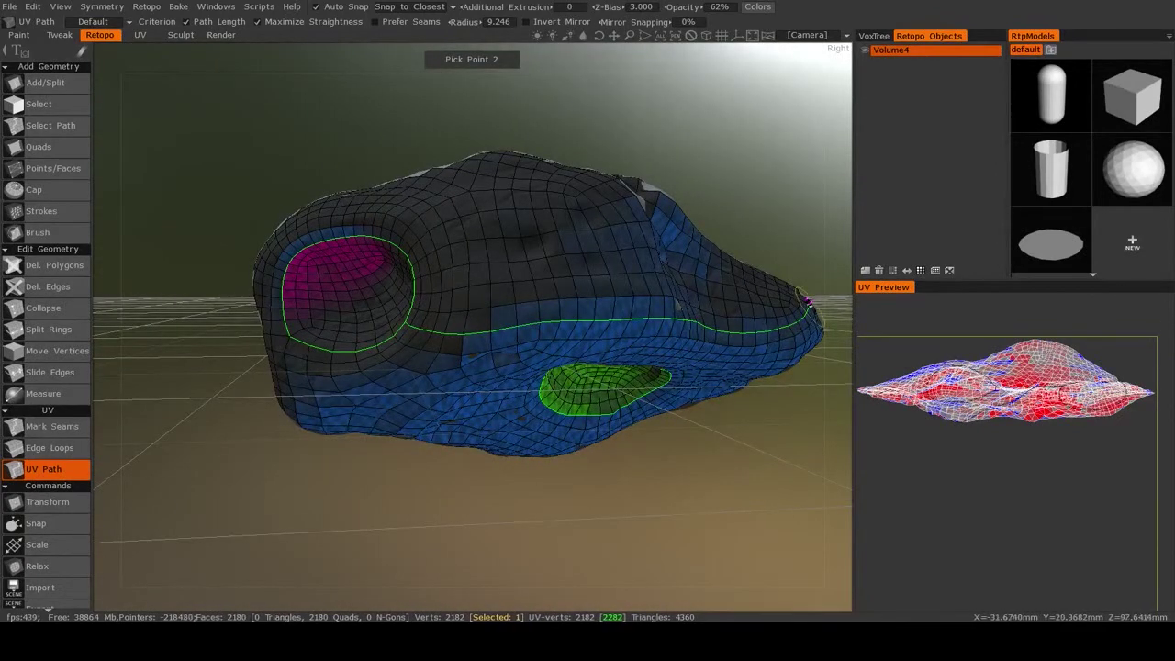
middle_drag(808, 303, 629, 422)
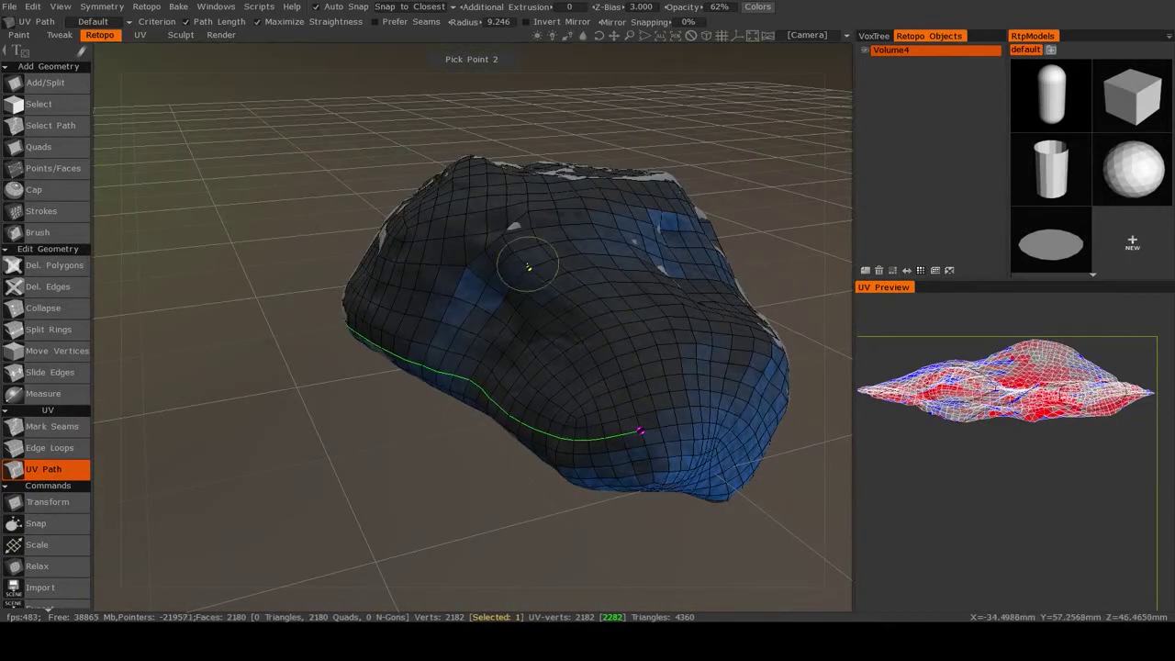
mouse_move(527, 266)
middle_down()
mouse_move(524, 255)
mouse_move(549, 268)
middle_up()
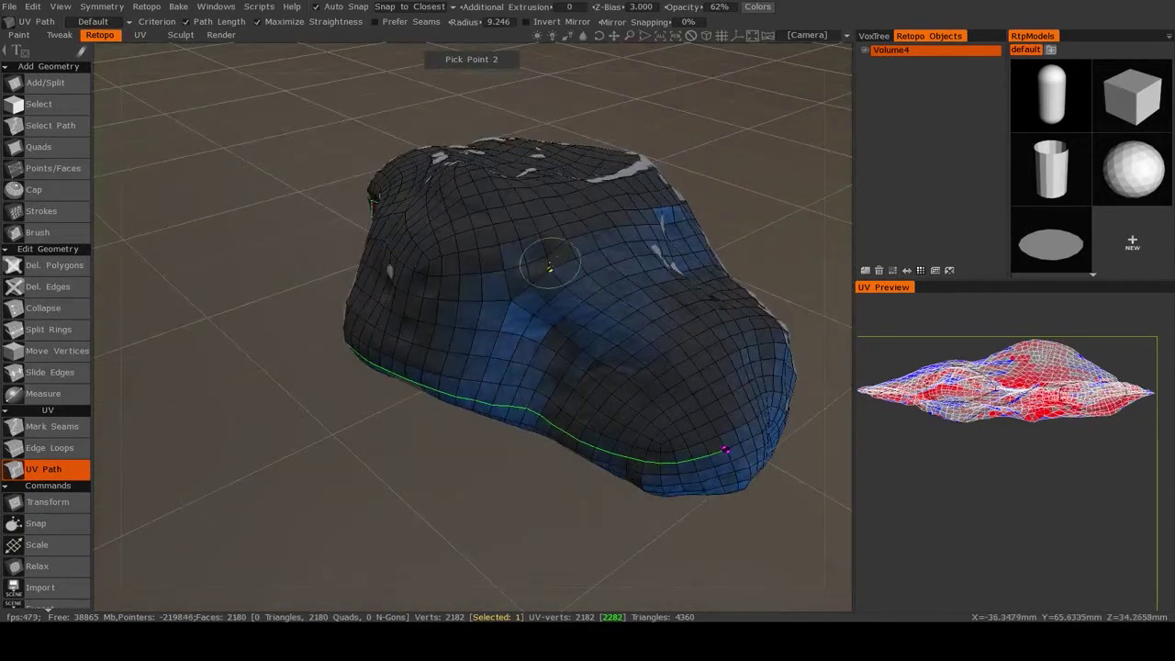
click(531, 216)
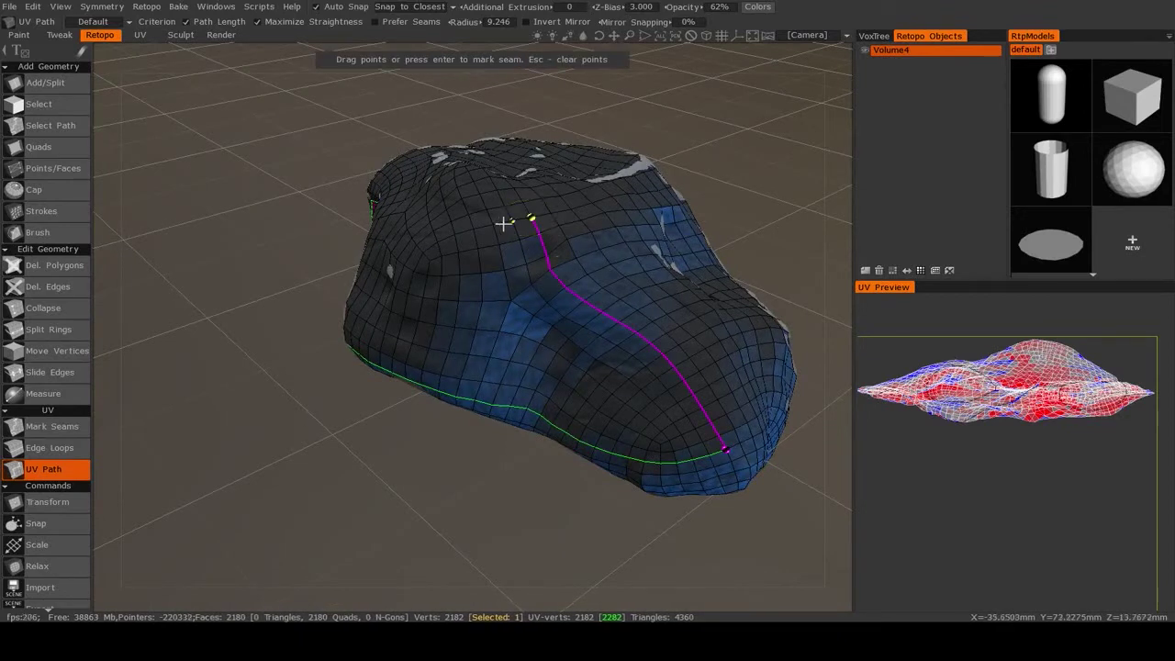
middle_drag(531, 217, 570, 279)
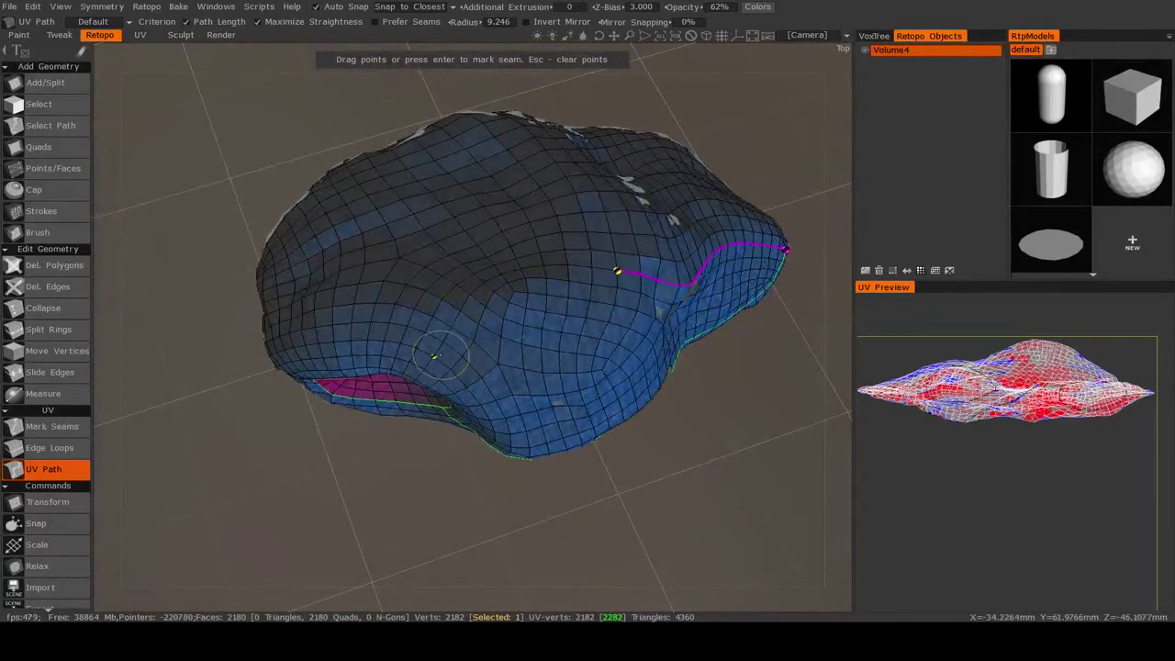
middle_drag(441, 354, 470, 264)
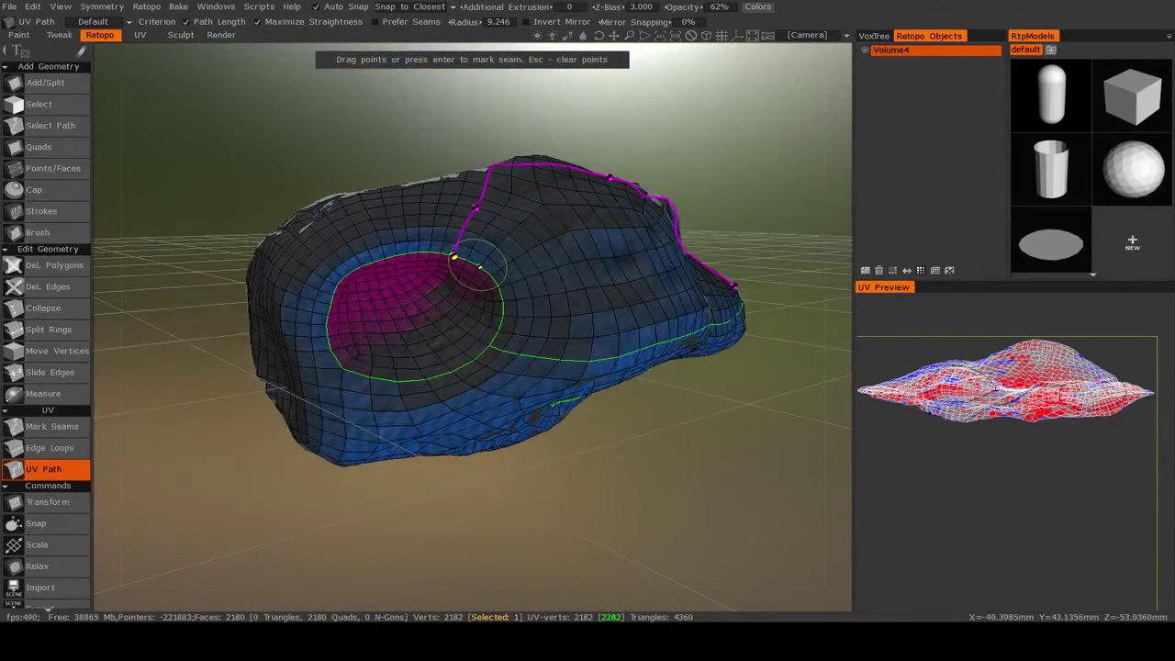
key(Return)
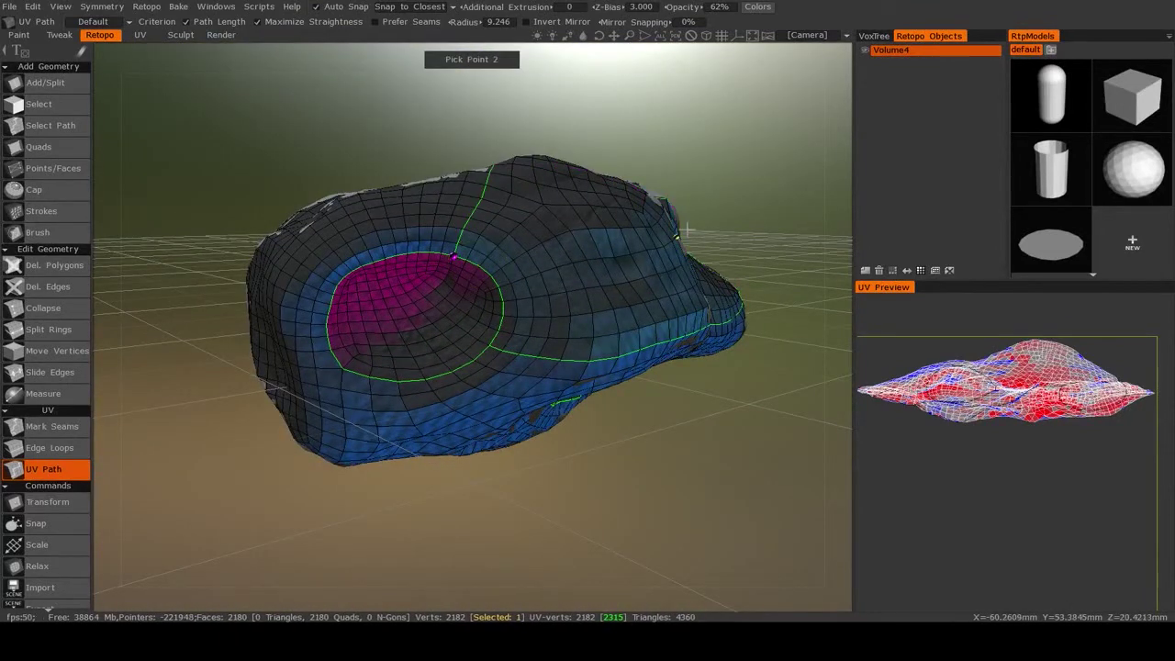
Inspect the enclosed side island in the UV preview with the Mark Seams tool.
middle_drag(687, 231, 496, 321)
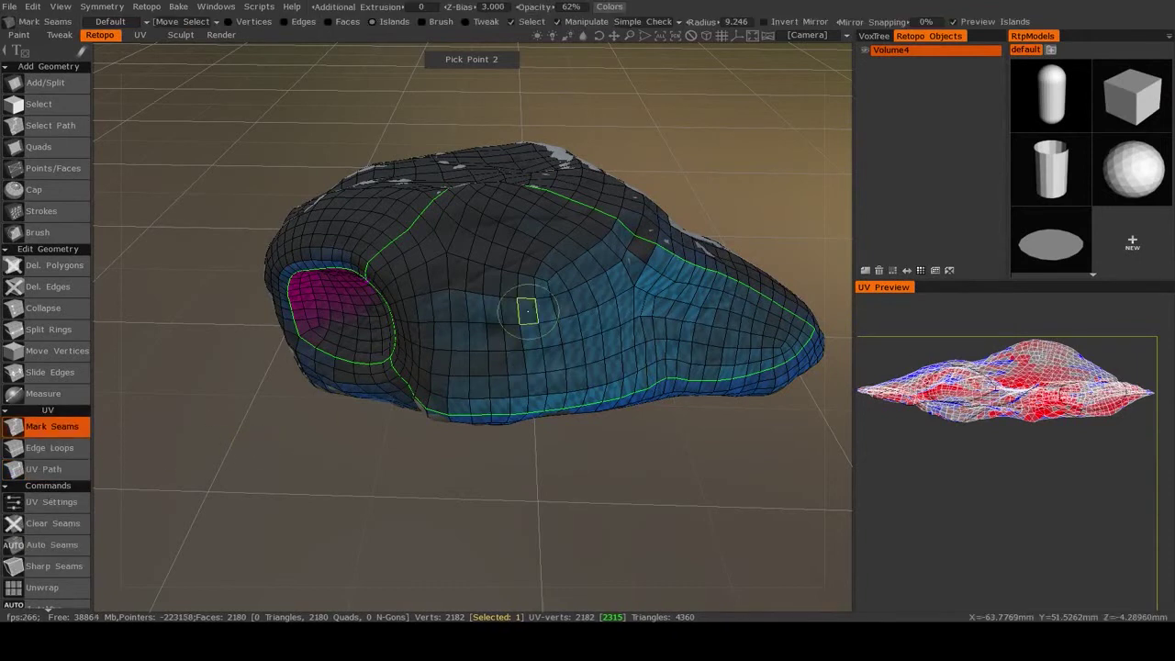
click(49, 426)
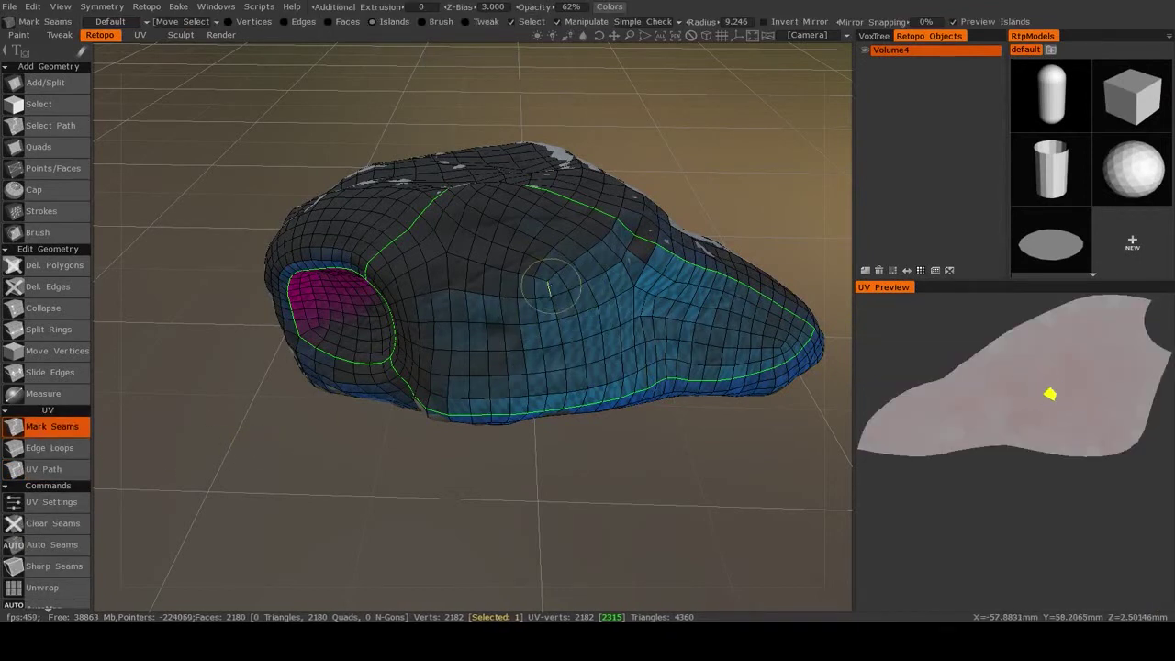
mouse_move(588, 312)
middle_down()
mouse_move(598, 325)
mouse_move(520, 359)
mouse_move(591, 336)
mouse_move(643, 385)
middle_up()
middle_drag(680, 322, 734, 331)
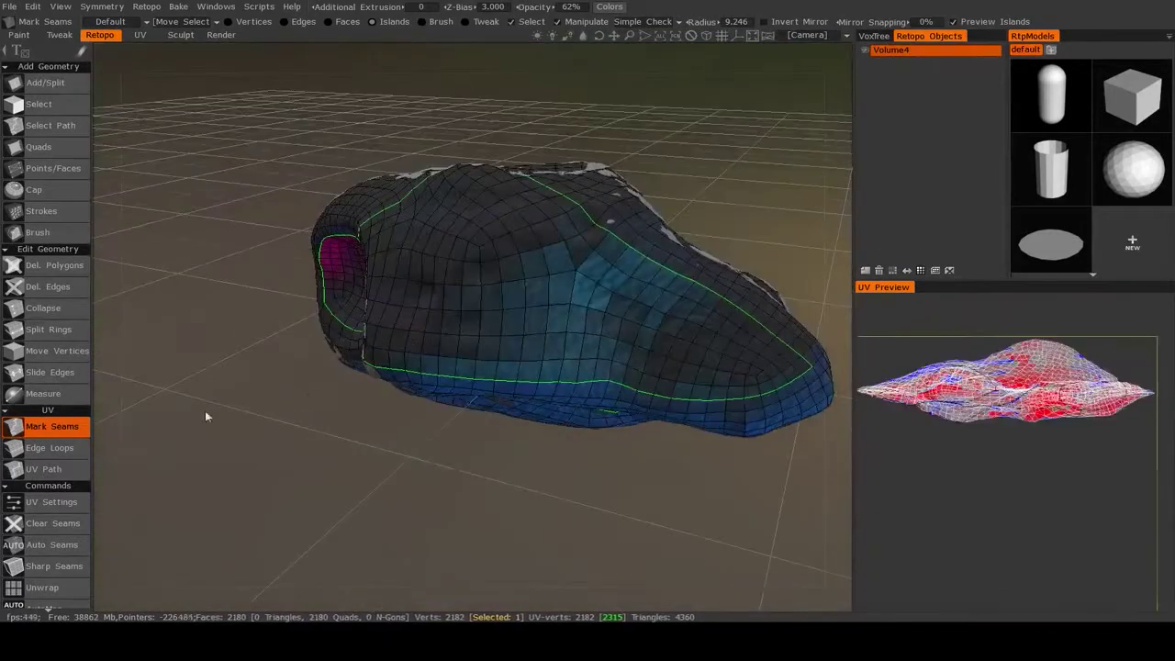
click(68, 470)
click(394, 318)
middle_drag(441, 275, 542, 363)
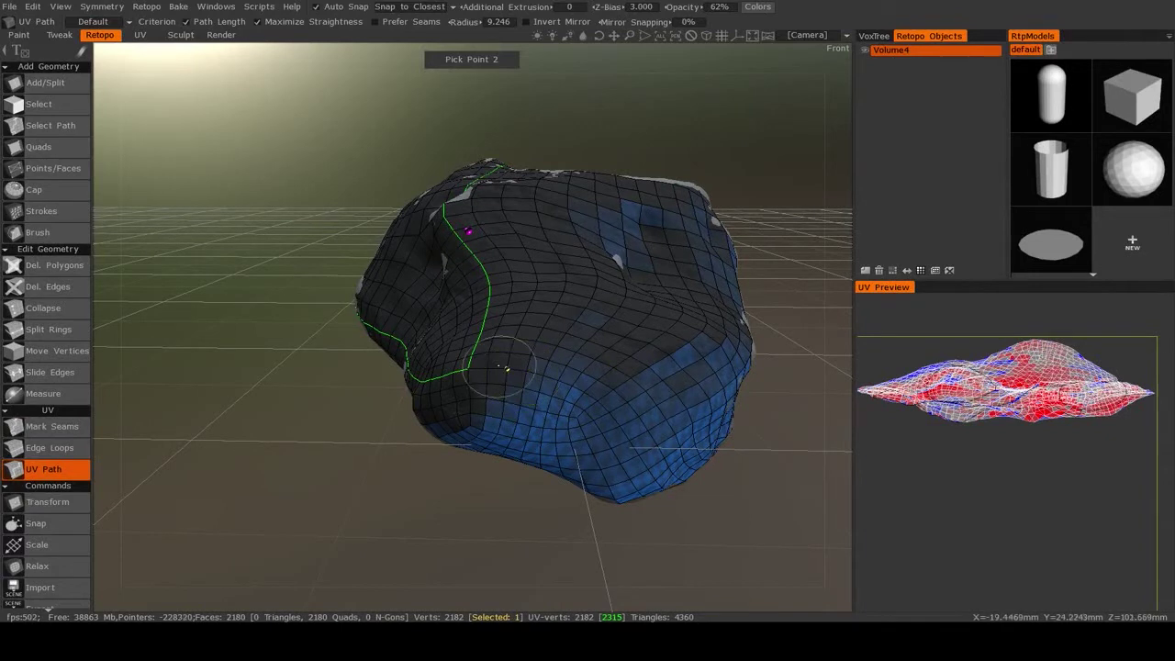
middle_drag(490, 367, 538, 330)
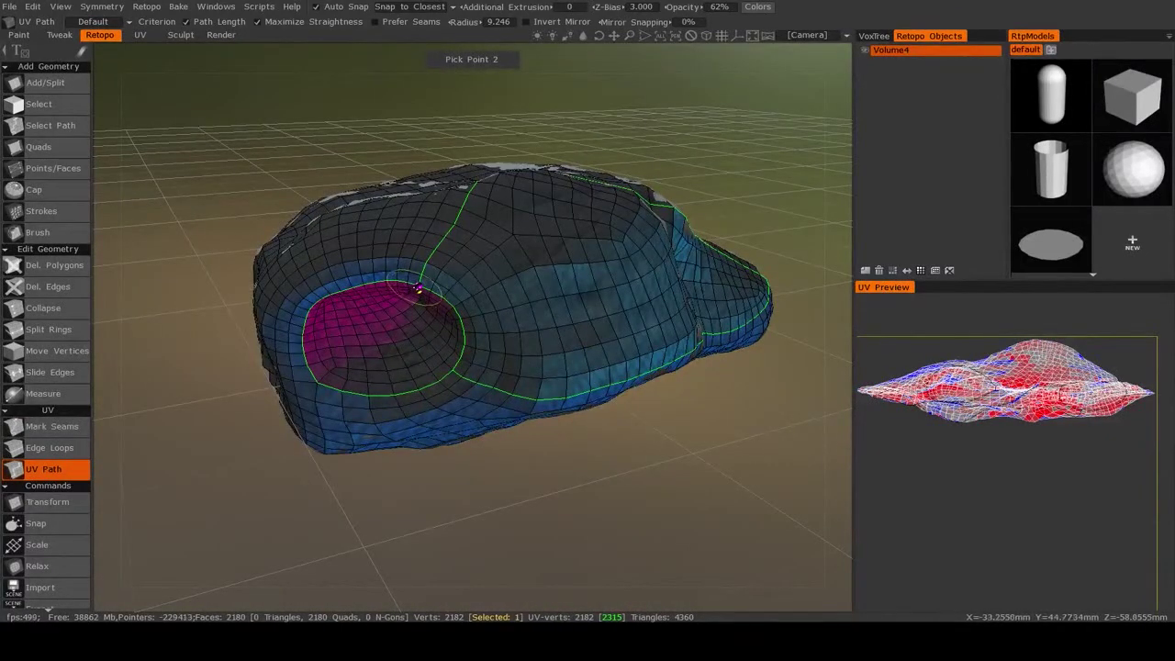
click(340, 215)
middle_drag(340, 215, 503, 315)
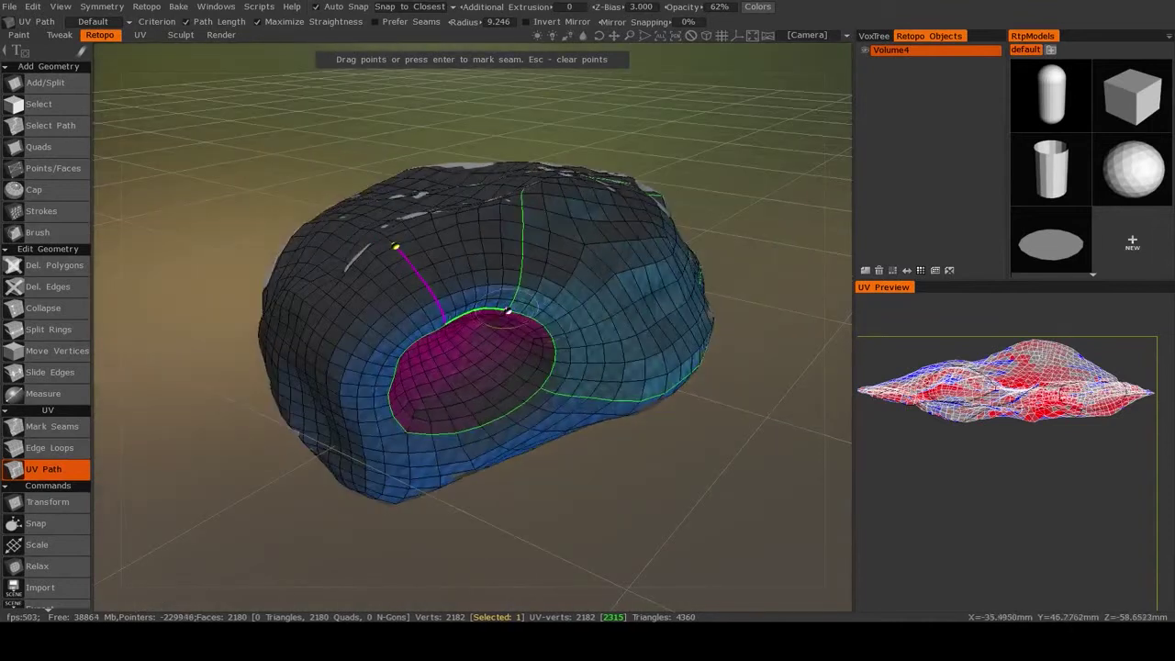
key(Escape)
click(506, 312)
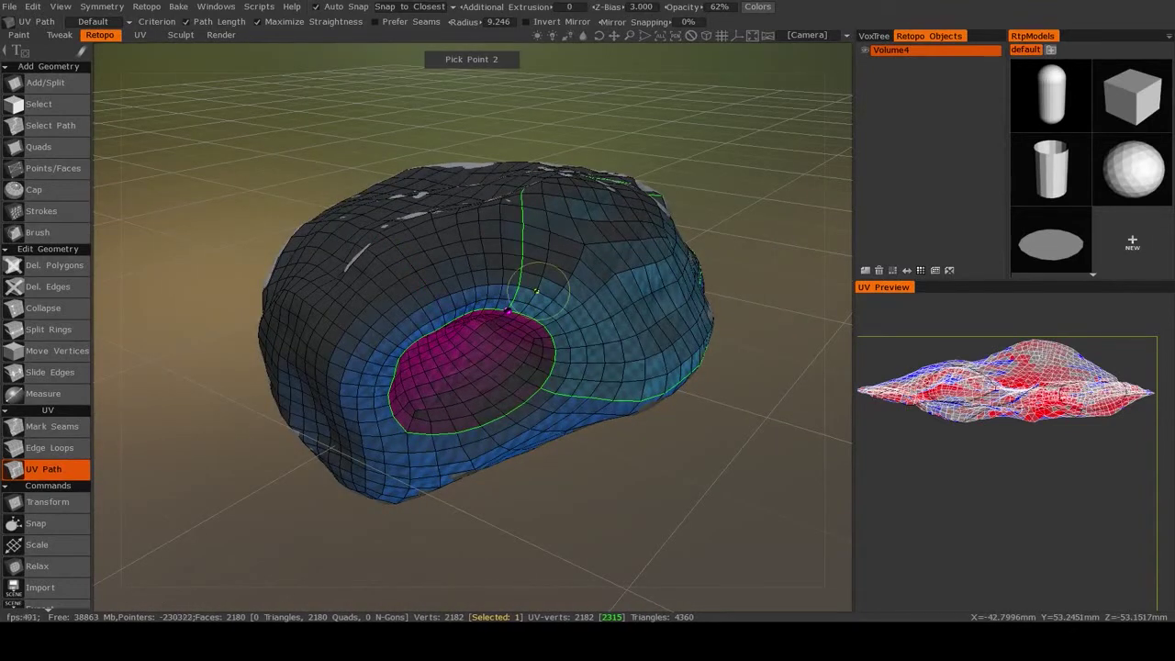
Start a UV path at the pointed end's seam and lay its points along the lower edge of the mesh's opposite side.
middle_drag(623, 313, 500, 363)
middle_drag(638, 401, 363, 241)
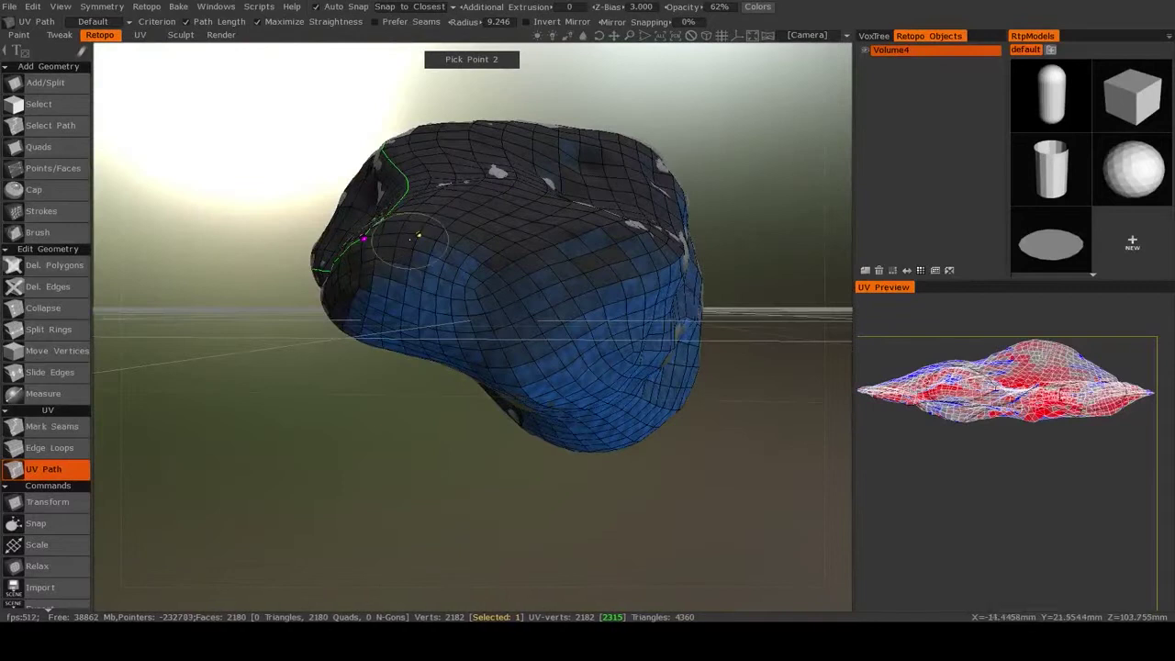
click(562, 366)
mouse_move(538, 362)
middle_down()
mouse_move(441, 362)
mouse_move(368, 324)
mouse_move(294, 329)
middle_up()
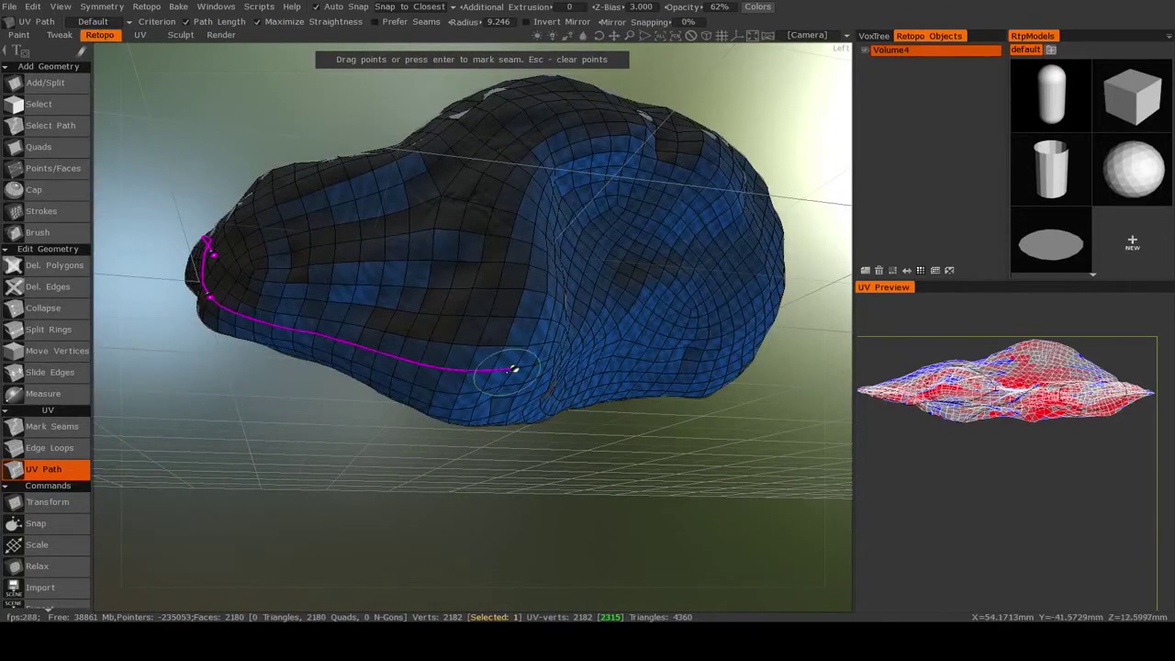
click(515, 368)
middle_drag(514, 368, 424, 354)
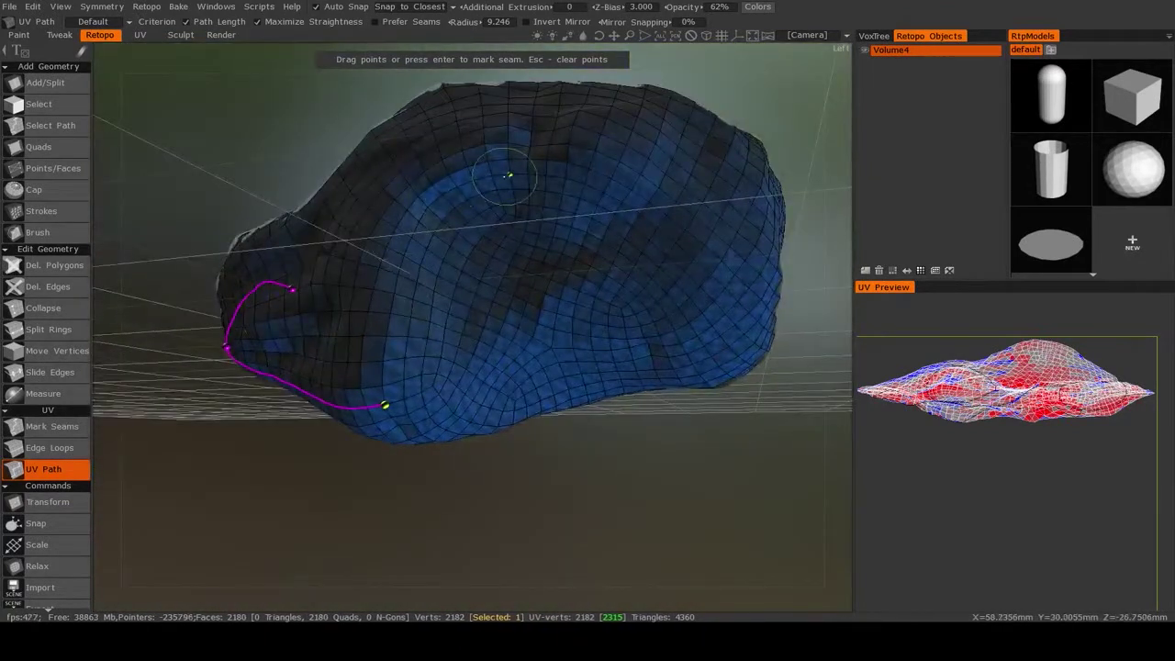
Continue the path across the opposite side and around the back to the large hollow's lower rim, and mark it as a seam.
click(641, 212)
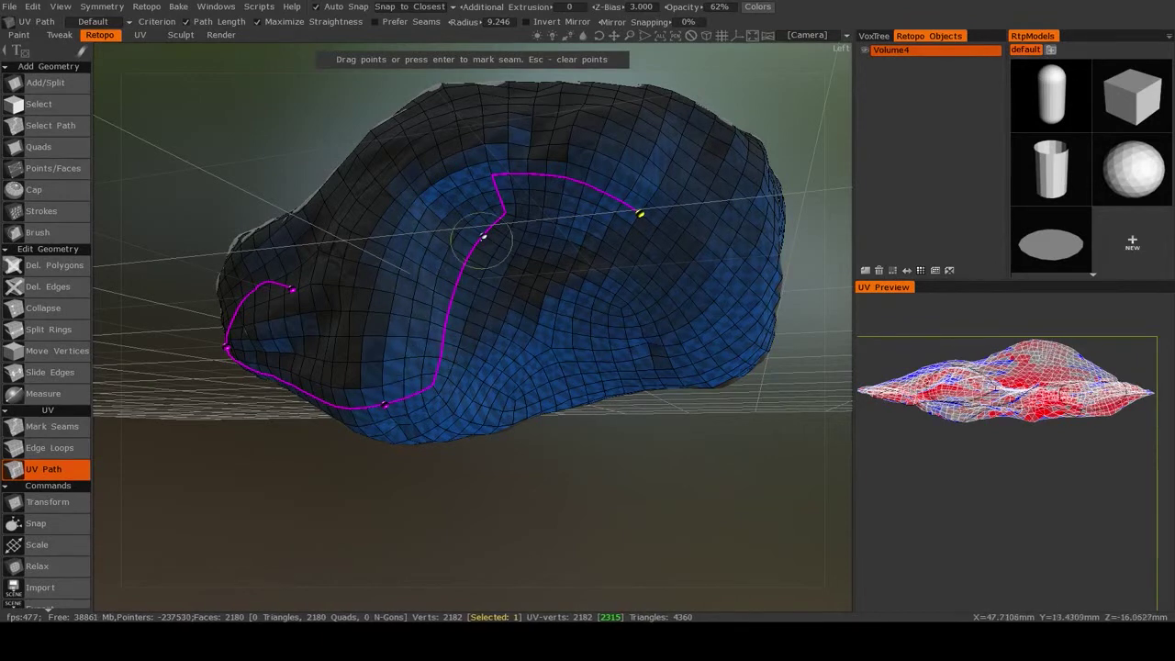
key(ctrl+z)
click(427, 207)
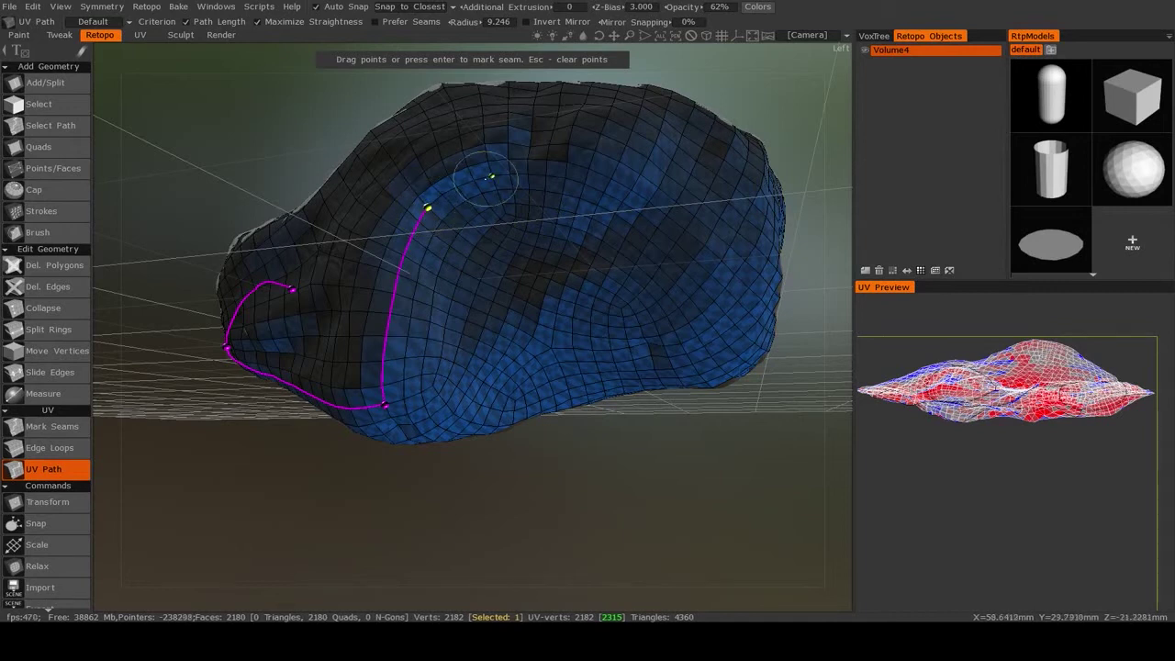
middle_drag(675, 243, 573, 284)
middle_drag(702, 328, 514, 325)
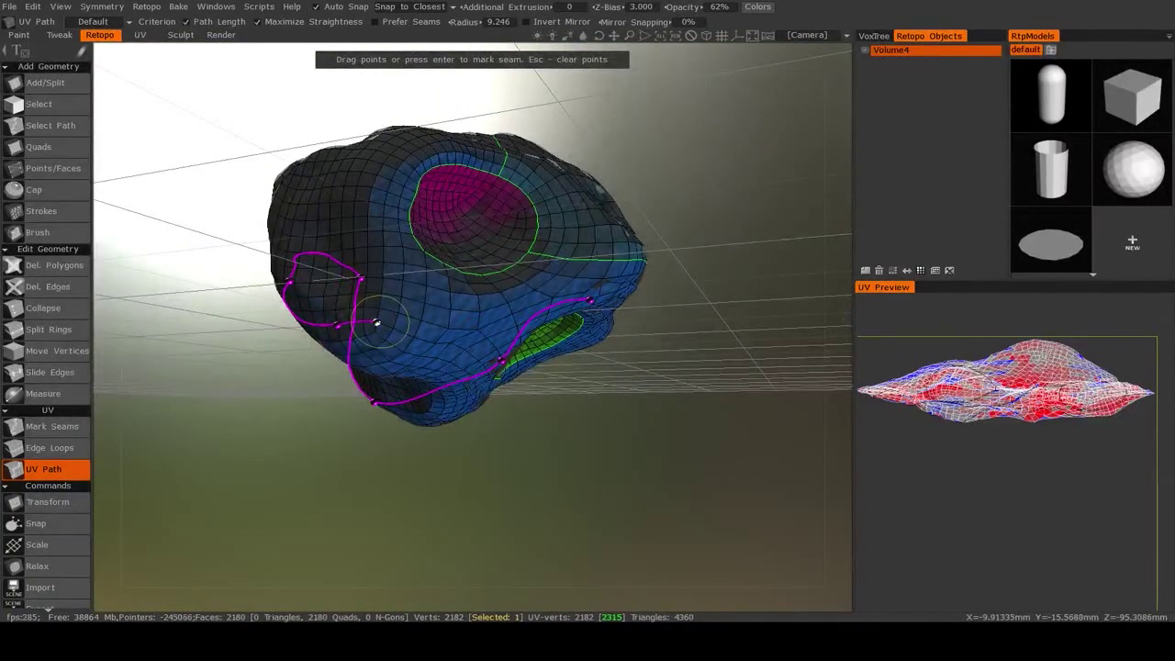
middle_drag(375, 324, 359, 341)
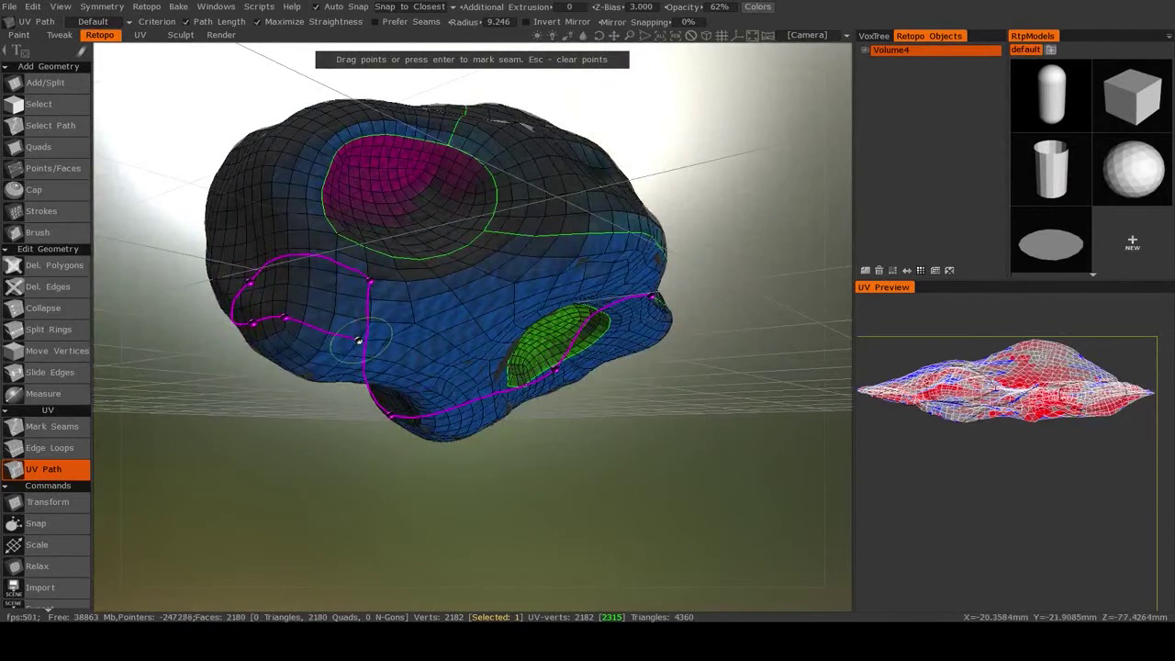
middle_drag(396, 269, 445, 370)
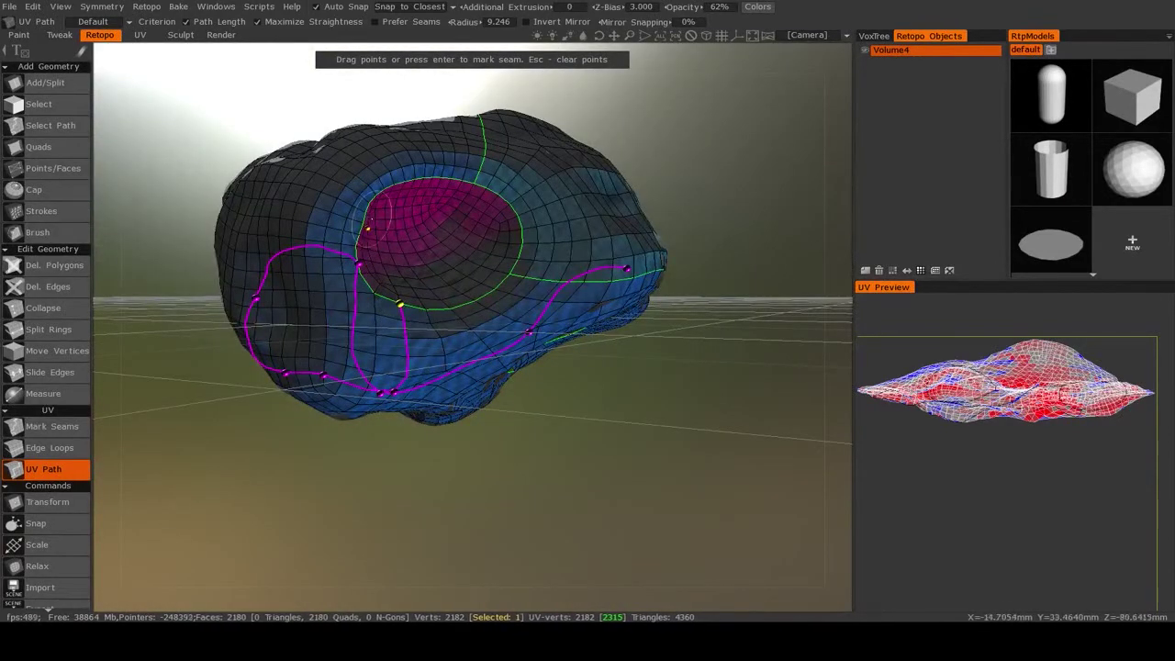
key(Return)
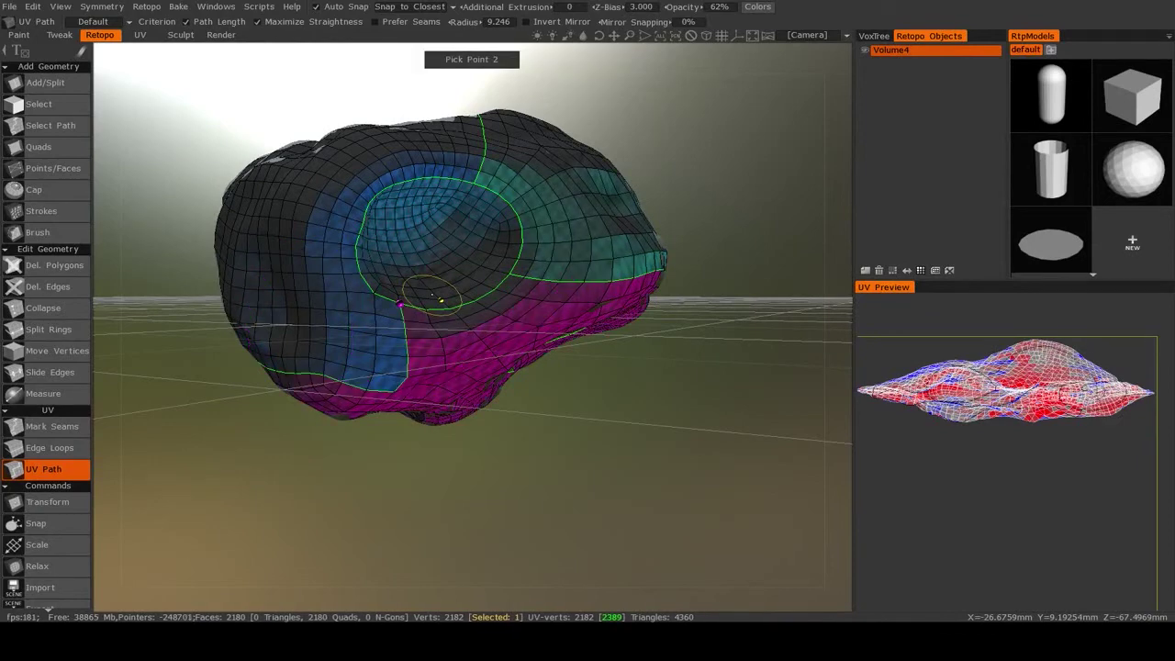
Check the separated top, side and underside islands on the mesh with the Mark Seams tool.
middle_drag(507, 256, 661, 284)
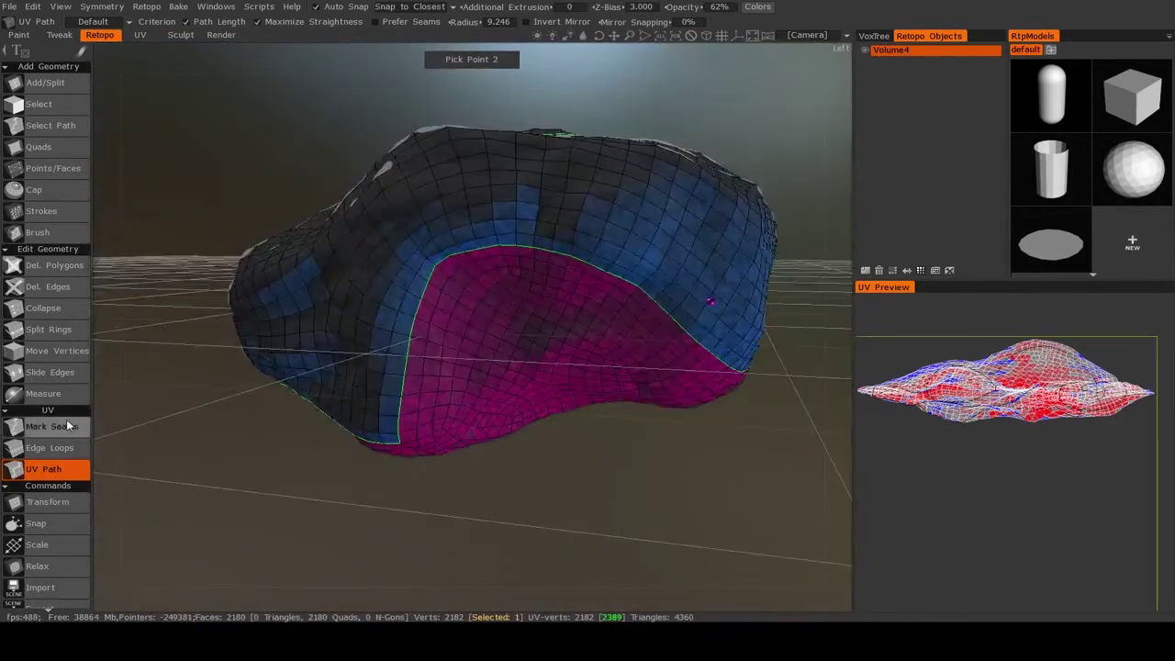
click(67, 426)
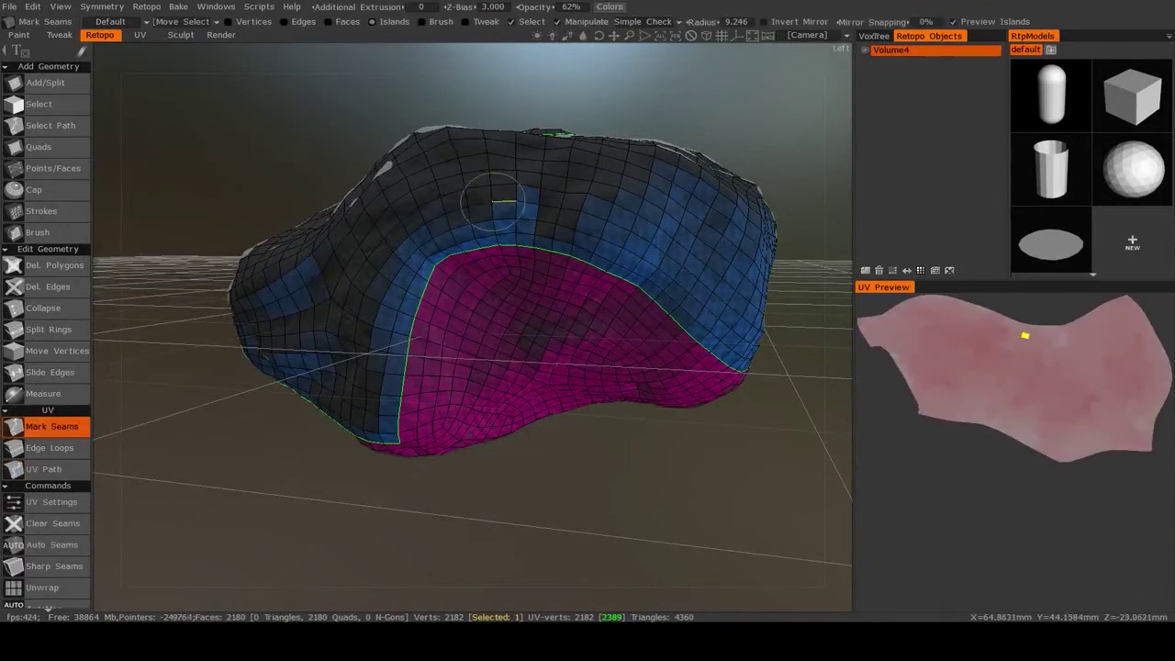
middle_drag(614, 346, 425, 236)
middle_drag(538, 233, 477, 394)
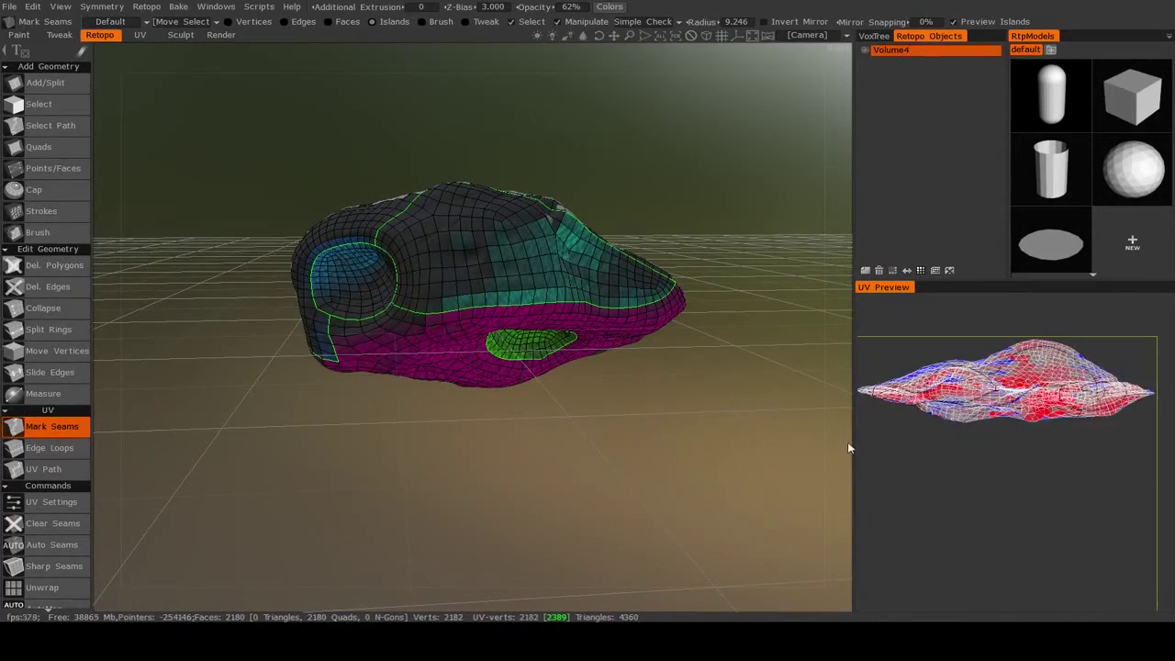
Unwrap the seamed retopology mesh so that every island is laid out flat in the UV preview.
right_drag(995, 500, 976, 498)
middle_drag(975, 499, 999, 477)
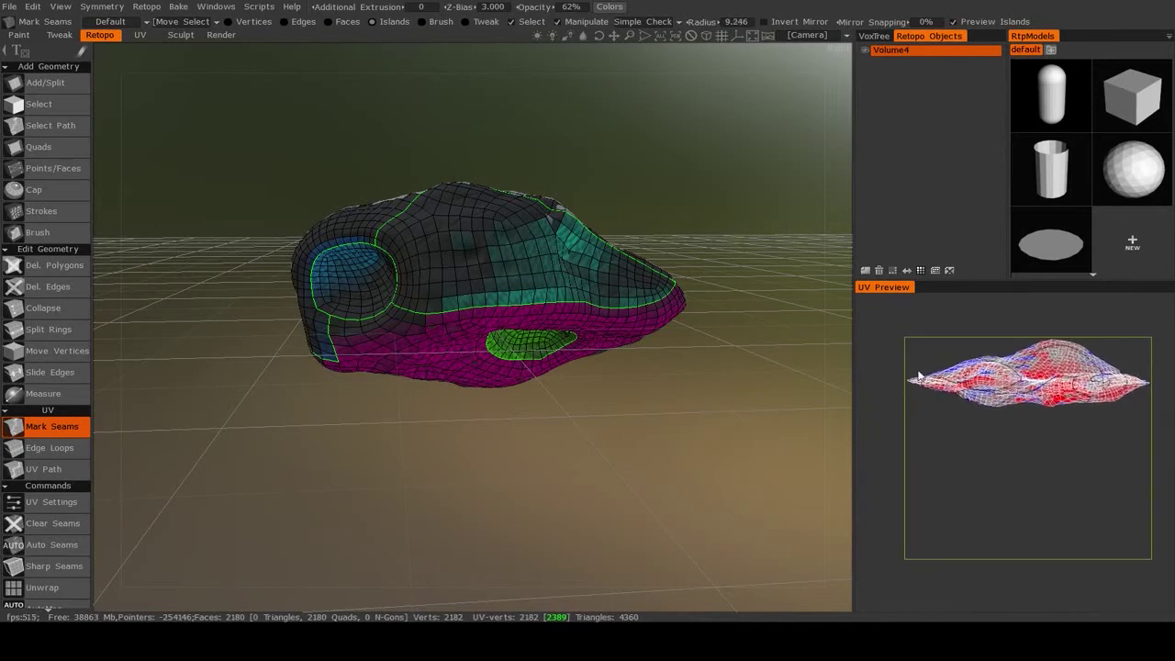
mouse_move(985, 426)
right_down()
mouse_move(1023, 429)
mouse_move(1044, 403)
mouse_move(990, 422)
mouse_move(1007, 423)
right_up()
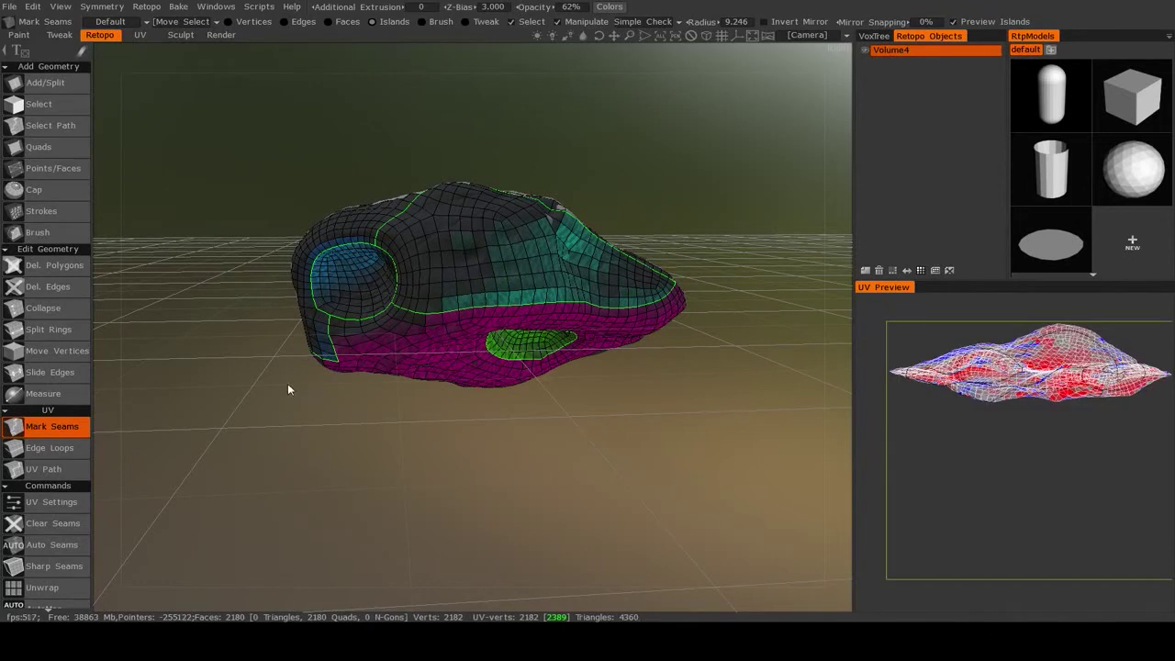
scroll(48, 509, down, 2)
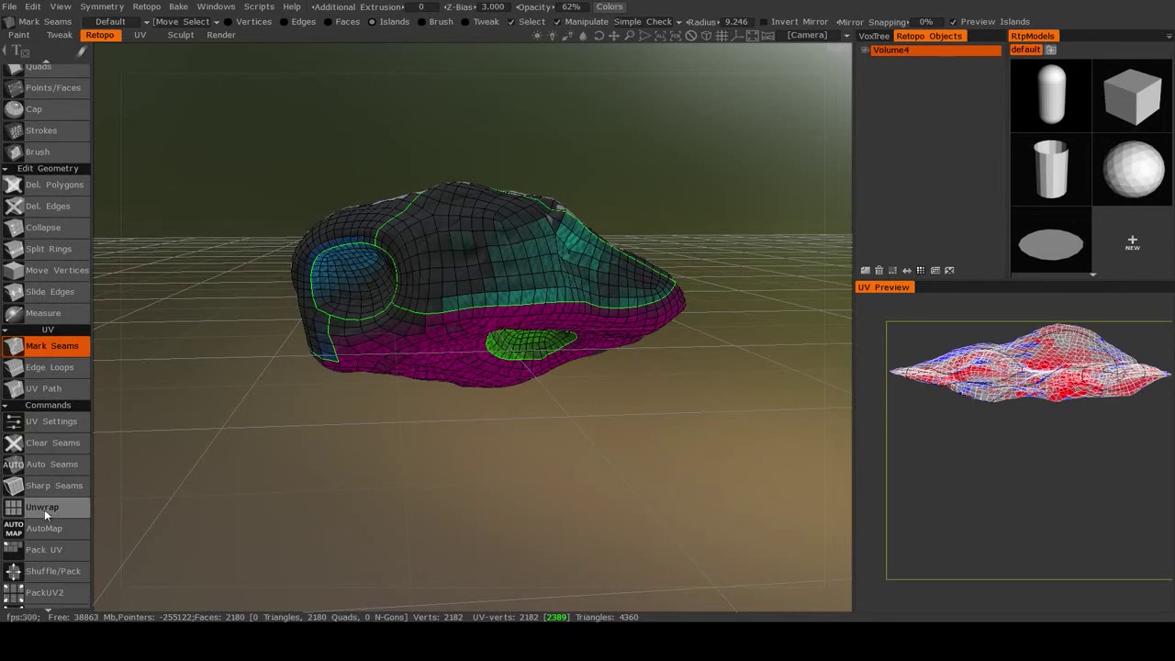
click(46, 515)
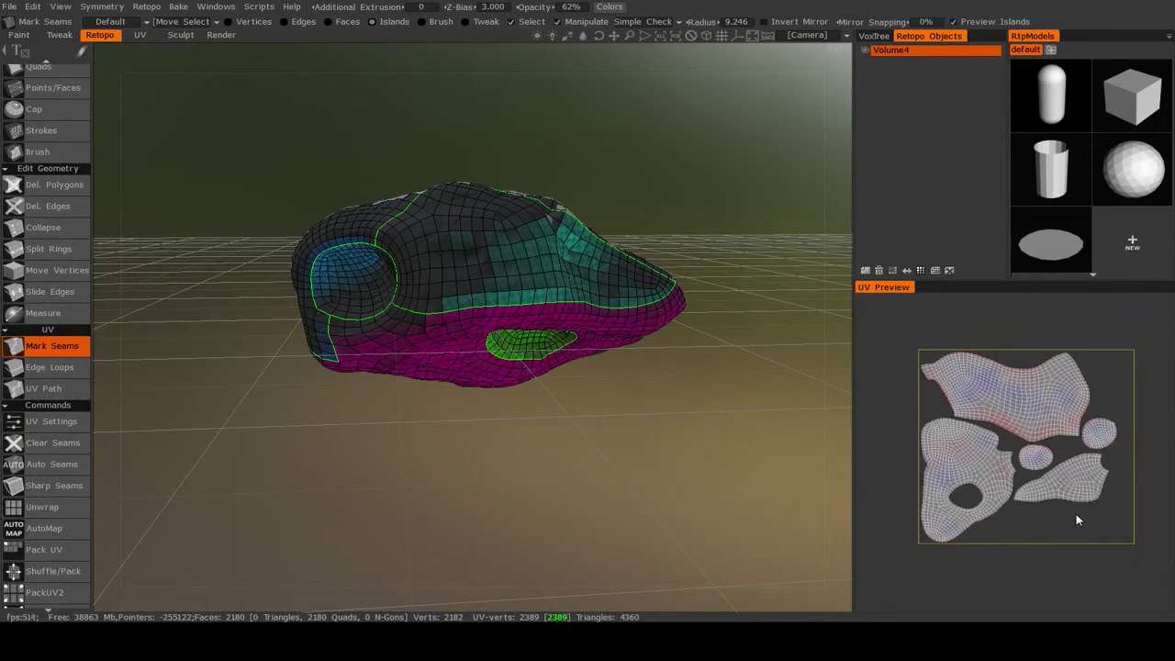
Select the side island in the UV layout, enlarge it slightly and move it down into the free corner of the tile.
scroll(1017, 520, up, 2)
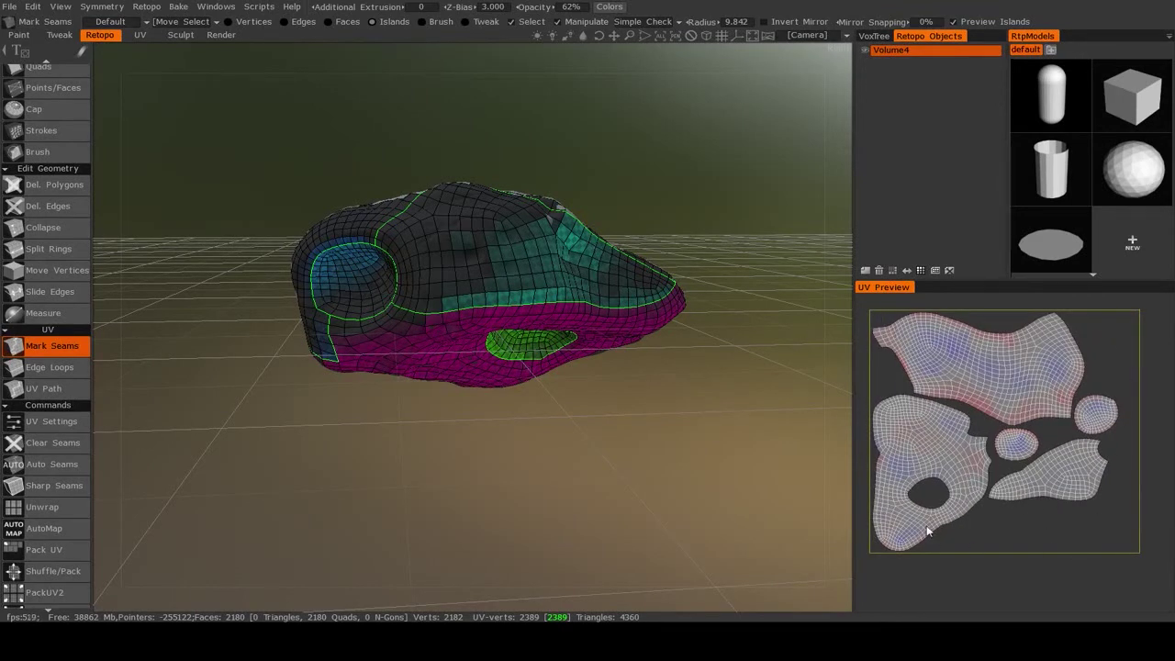
scroll(996, 530, up, 1)
middle_drag(1017, 506, 1055, 470)
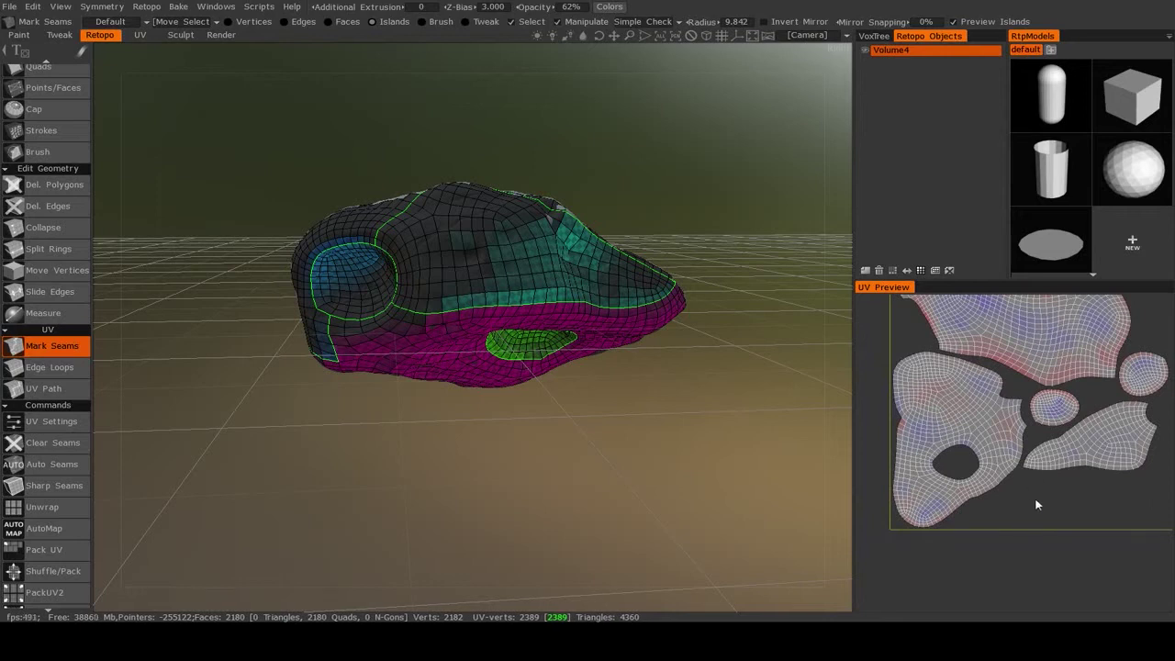
scroll(1059, 487, up, 2)
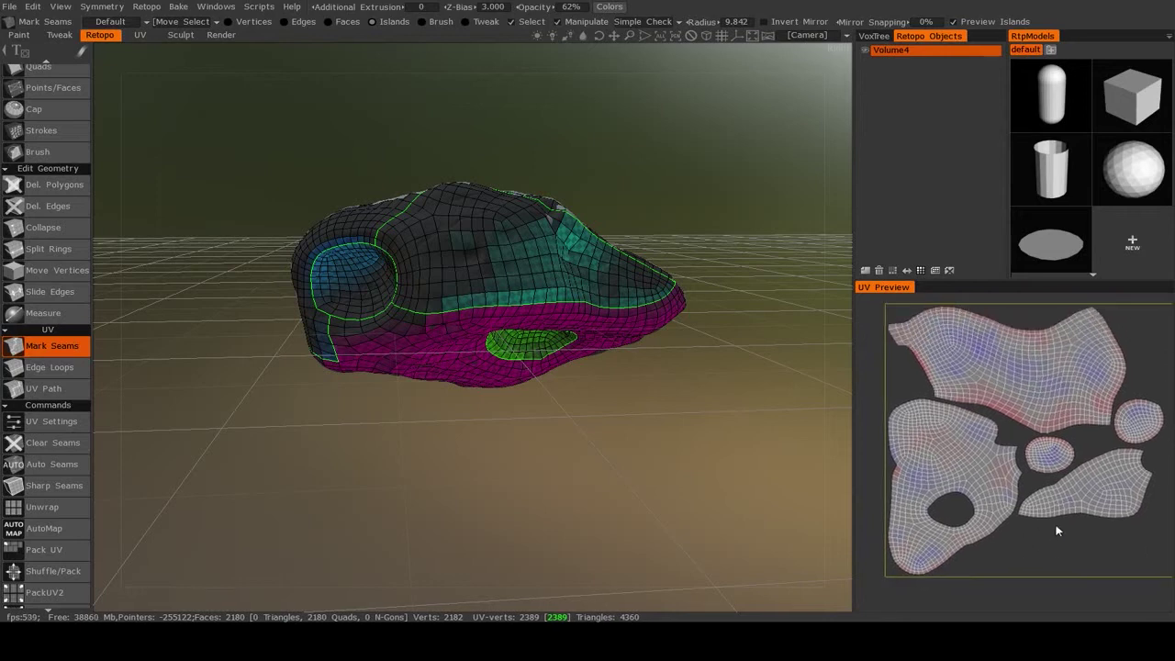
click(1095, 465)
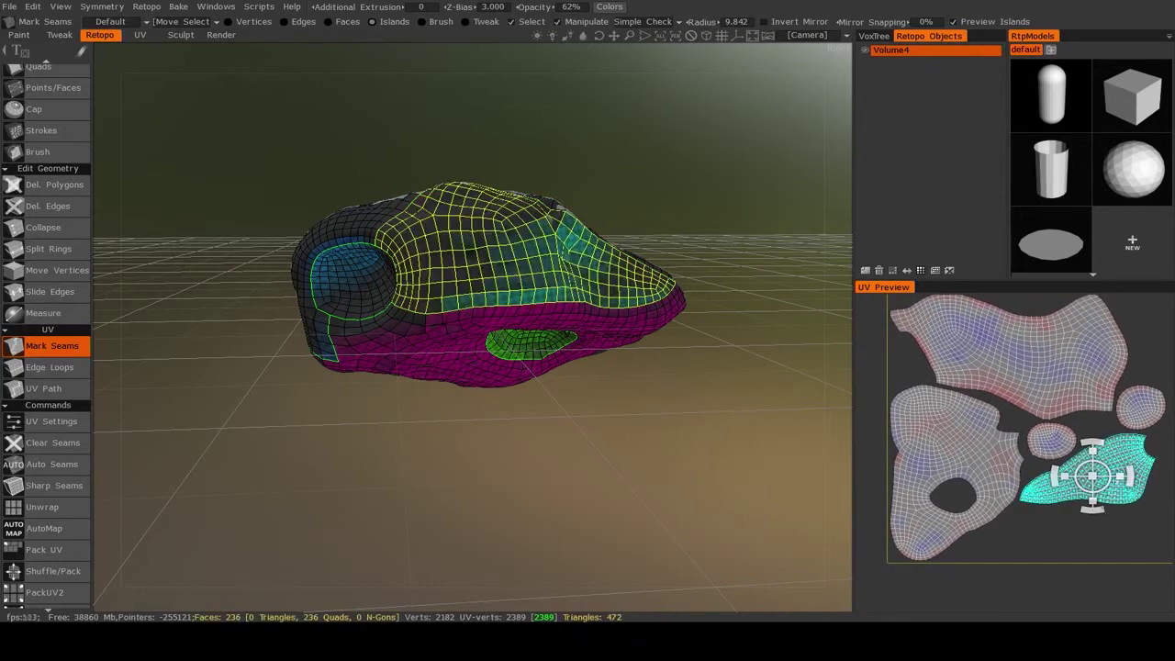
drag(1105, 486, 1088, 524)
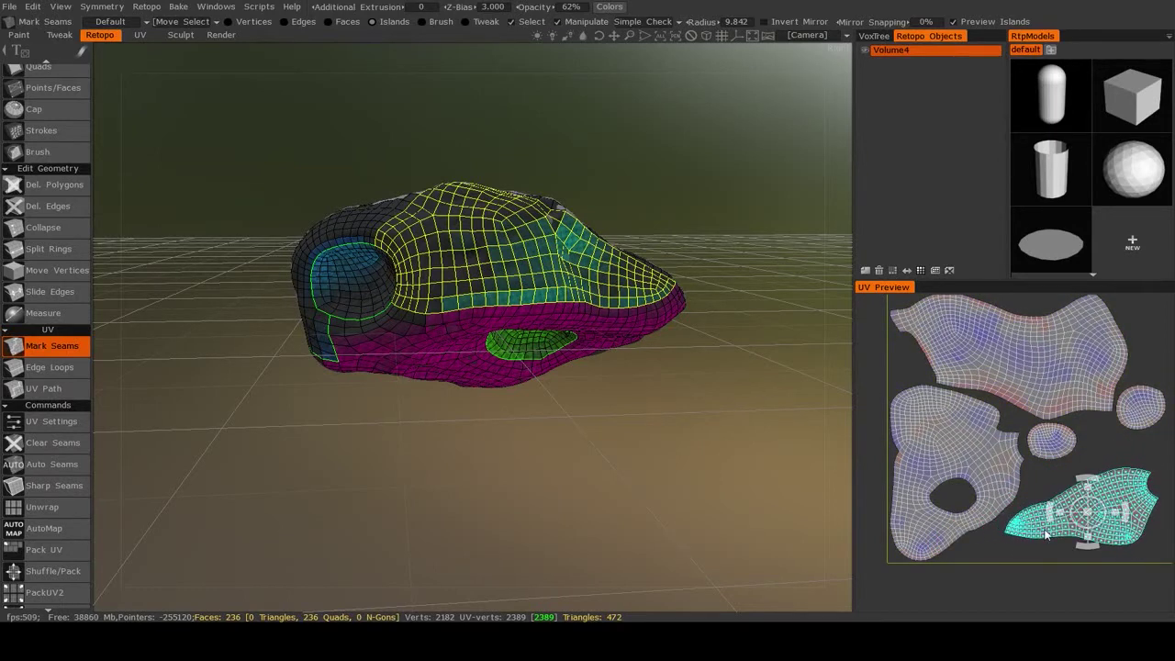
click(1045, 530)
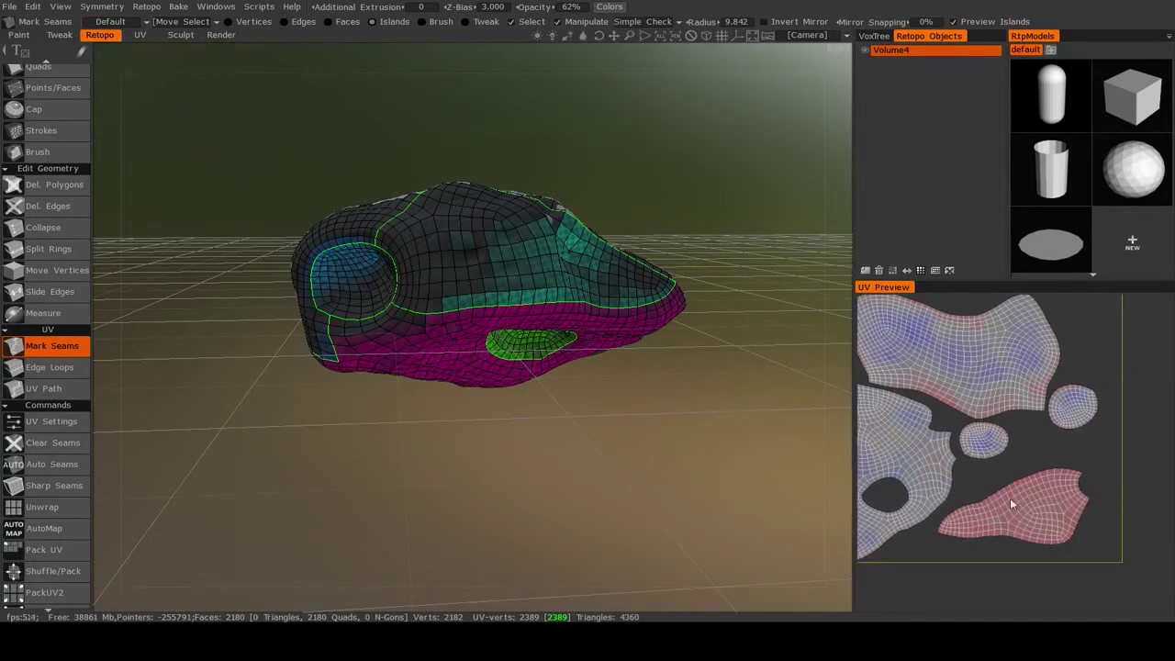
Rescale the side island with its manipulator and place it in the free lower corner of the UV tile.
click(1013, 507)
drag(1025, 514, 1038, 514)
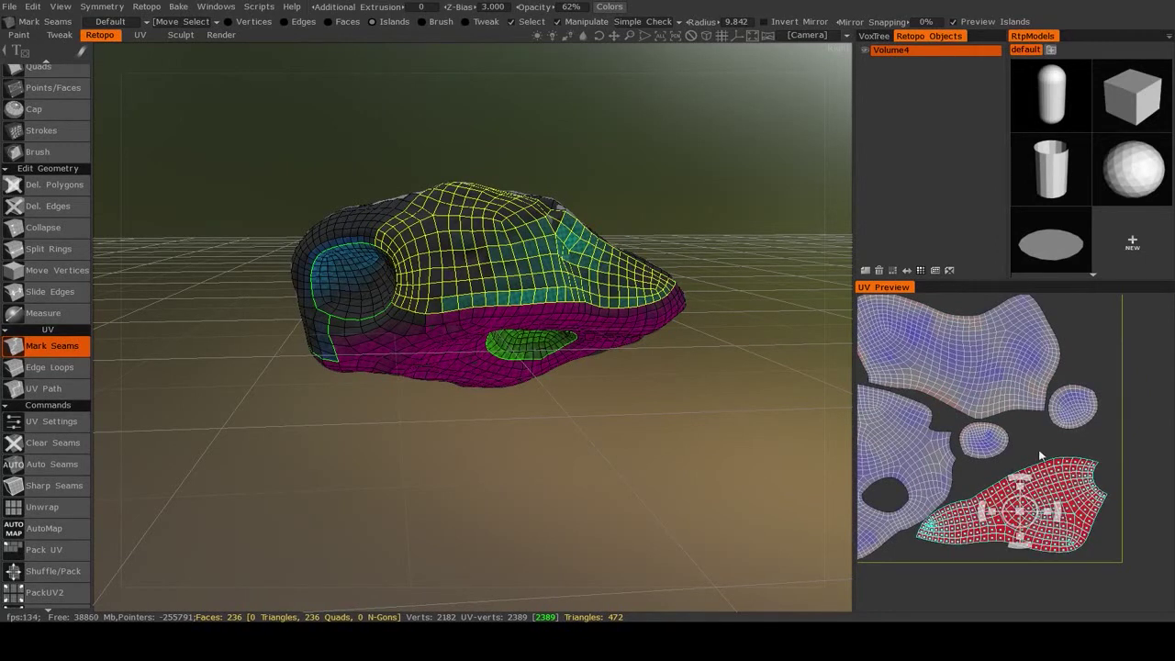
drag(1021, 518, 1059, 529)
click(1022, 518)
scroll(1015, 472, down, 2)
middle_drag(981, 409, 1078, 417)
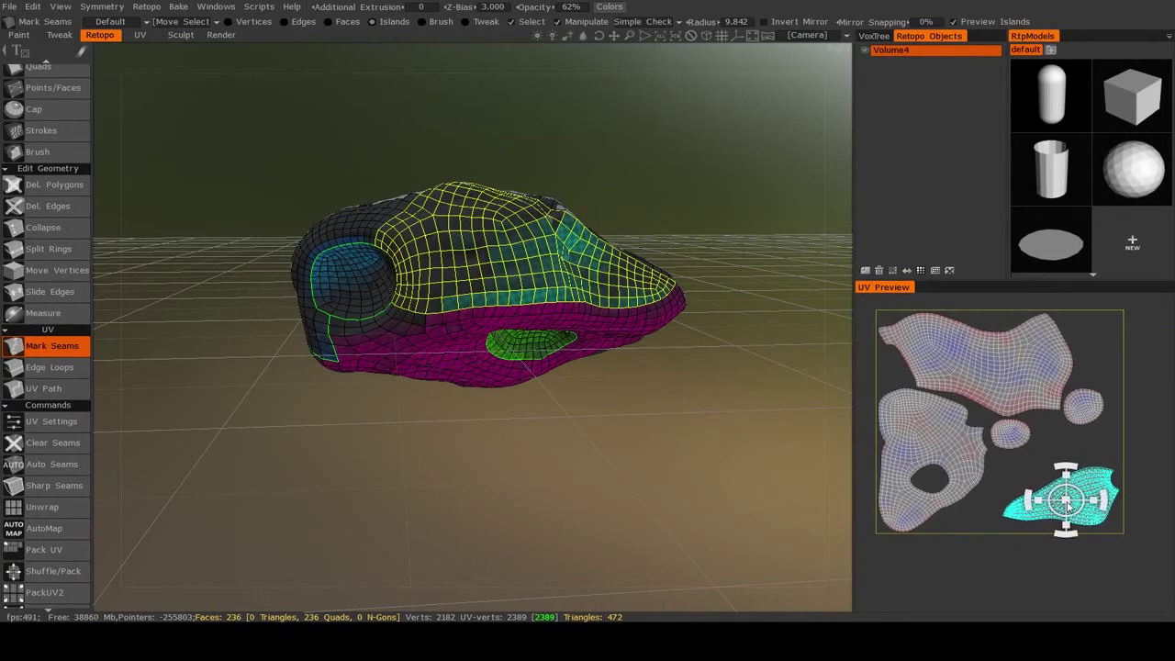
Slightly enlarge the small hollow, top, underside and large hollow islands one after another in the UV layout.
click(1084, 407)
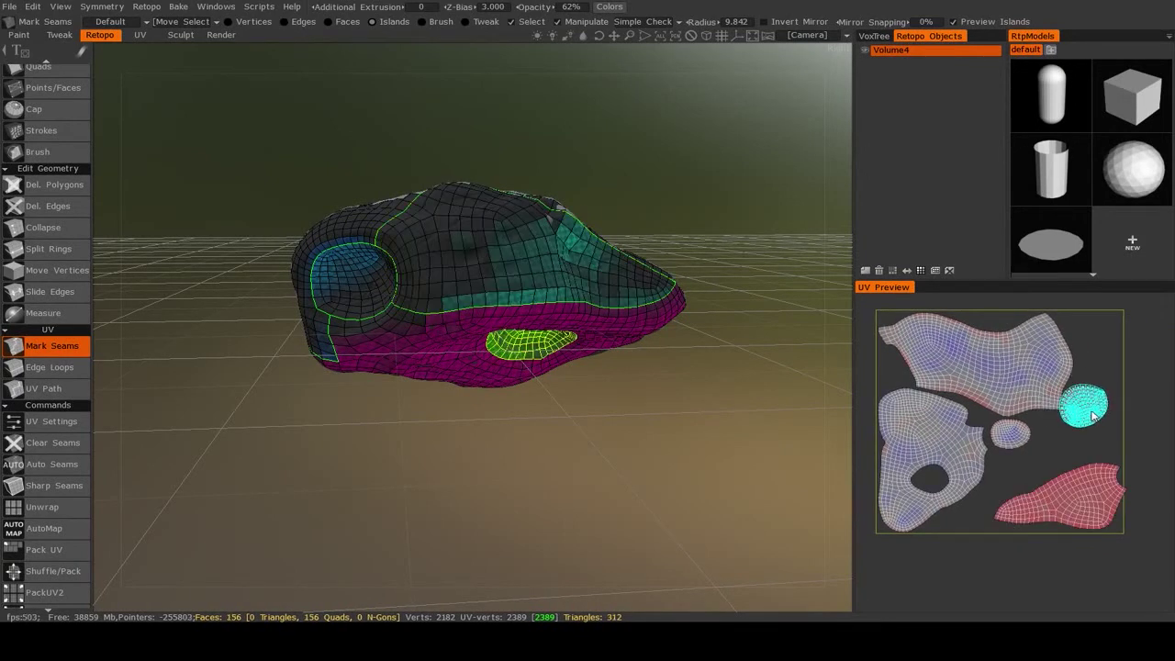
click(1009, 386)
click(918, 462)
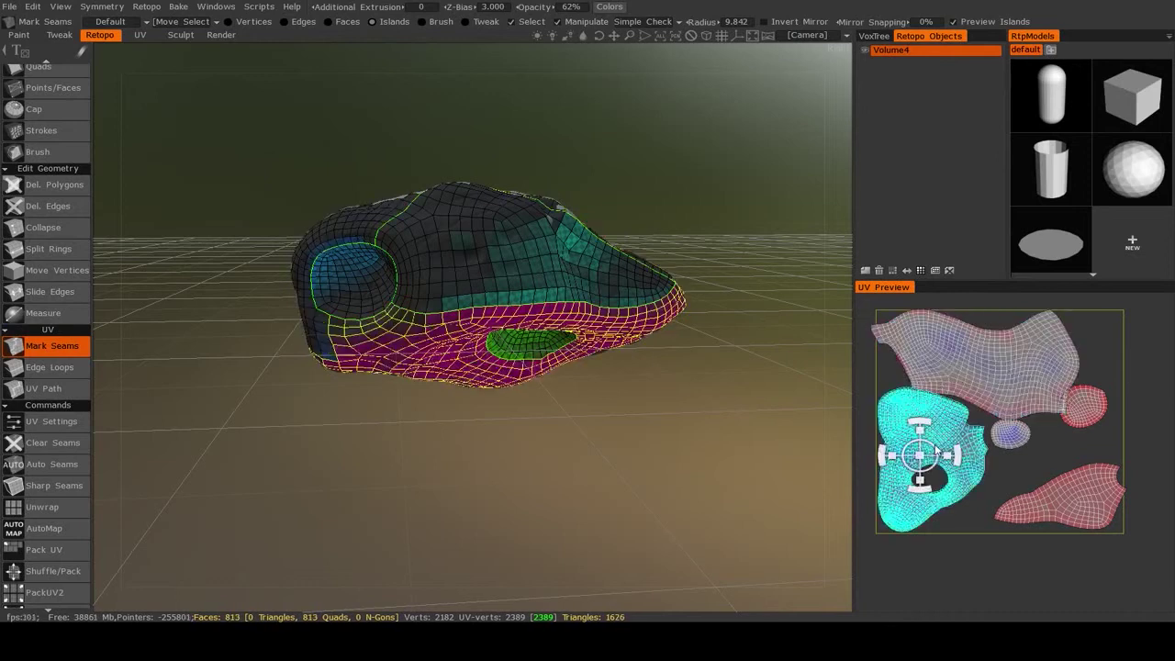
click(1010, 431)
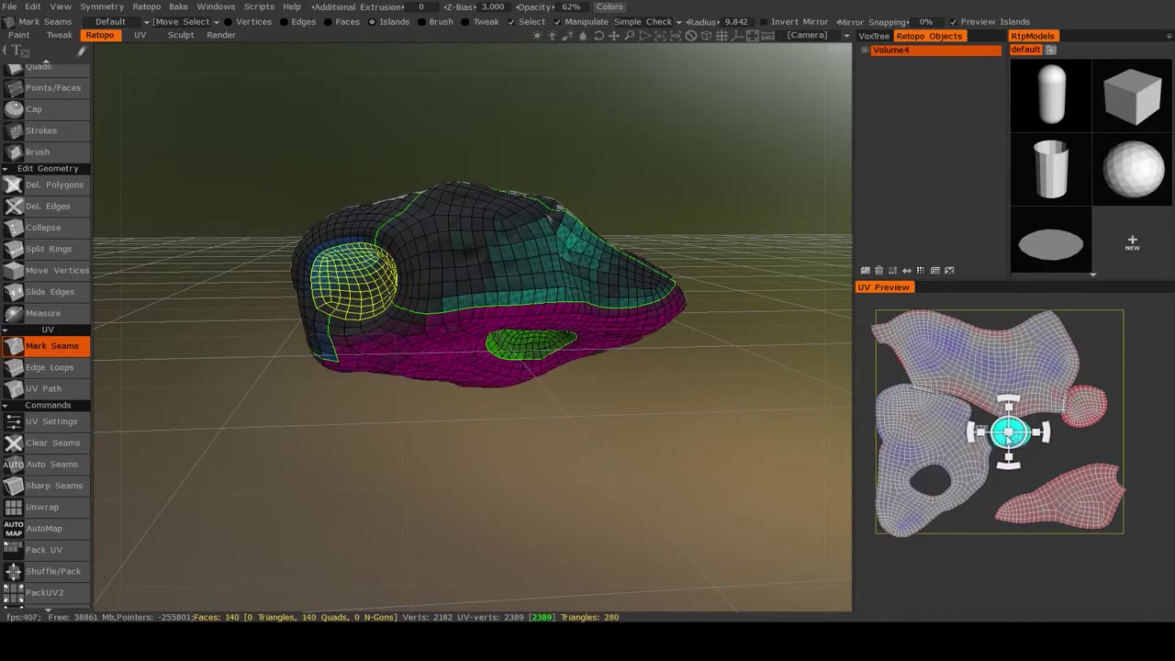
Slightly shrink the small hollow island and move it away from the top island into the free space above the side island.
click(1065, 491)
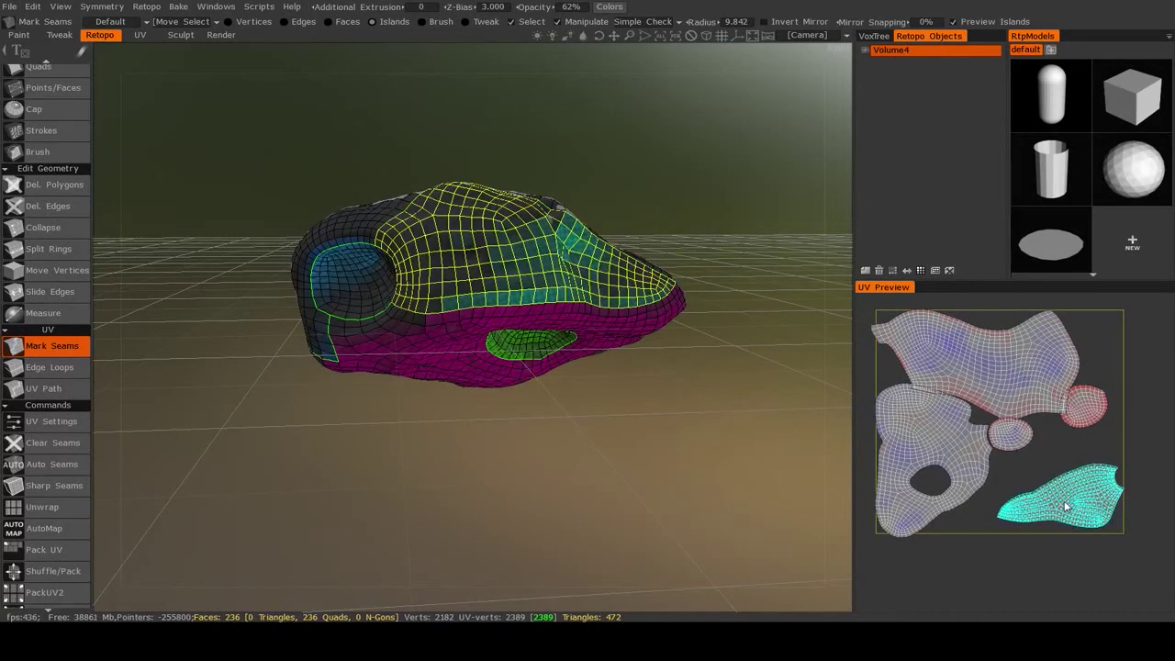
click(1086, 408)
drag(1117, 413, 1127, 435)
click(998, 431)
click(1013, 459)
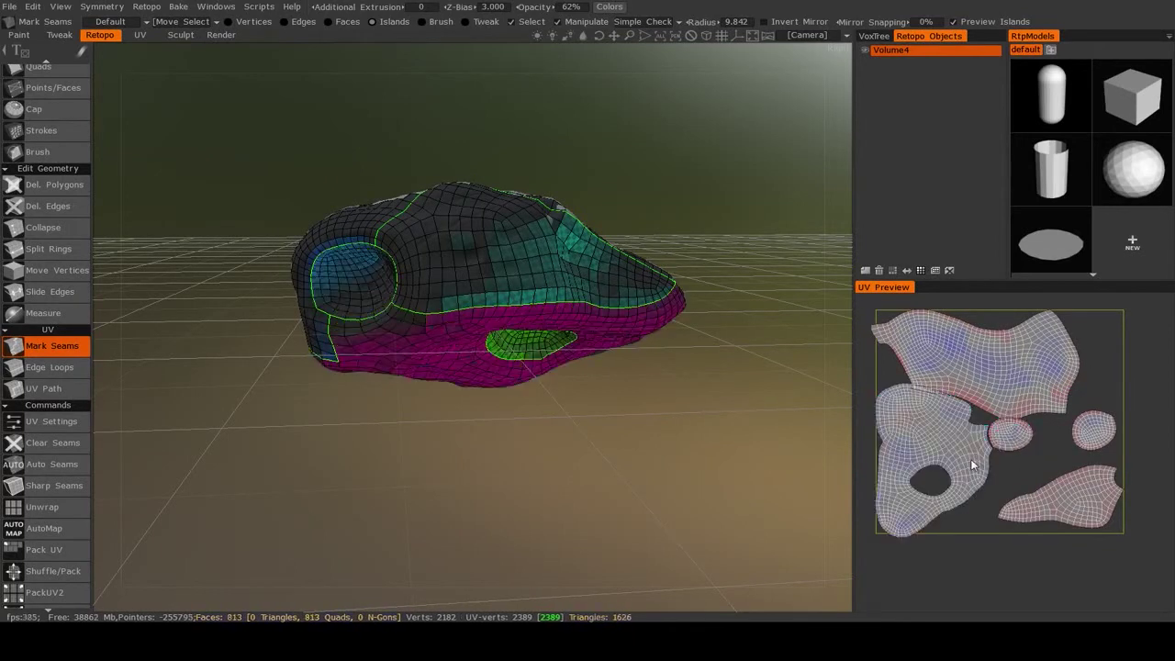
Deselect the UV islands and repack all of them inside the tile with Pack UV.
middle_drag(1009, 460, 1052, 445)
click(1017, 413)
click(995, 414)
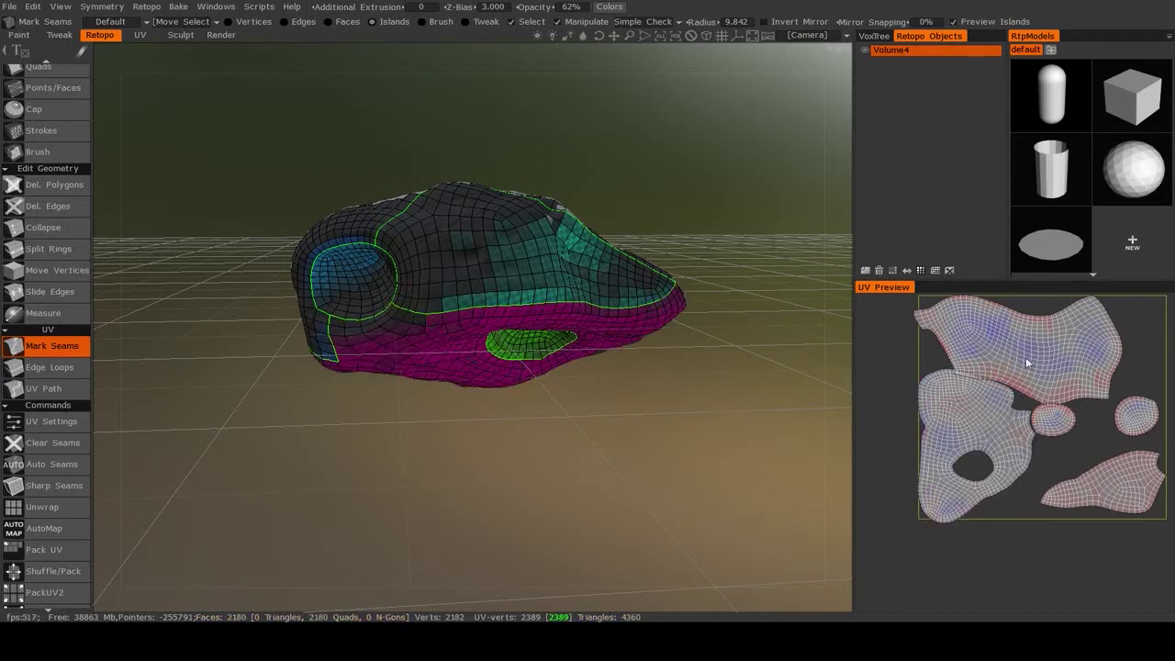
click(1079, 487)
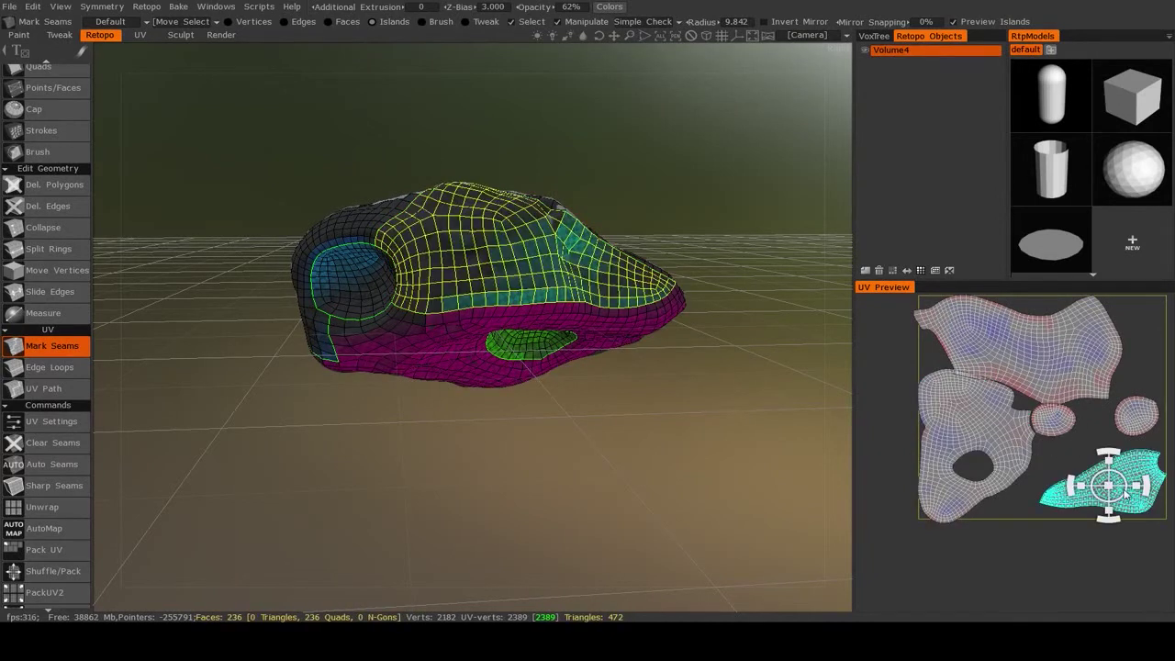
click(1071, 507)
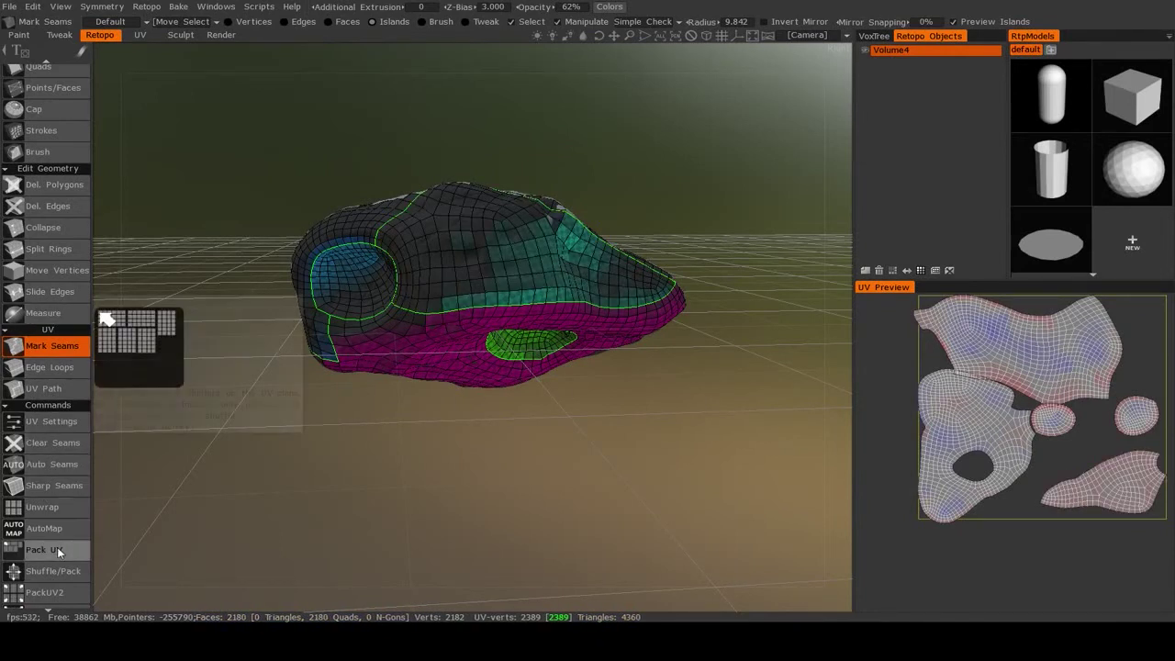
click(154, 551)
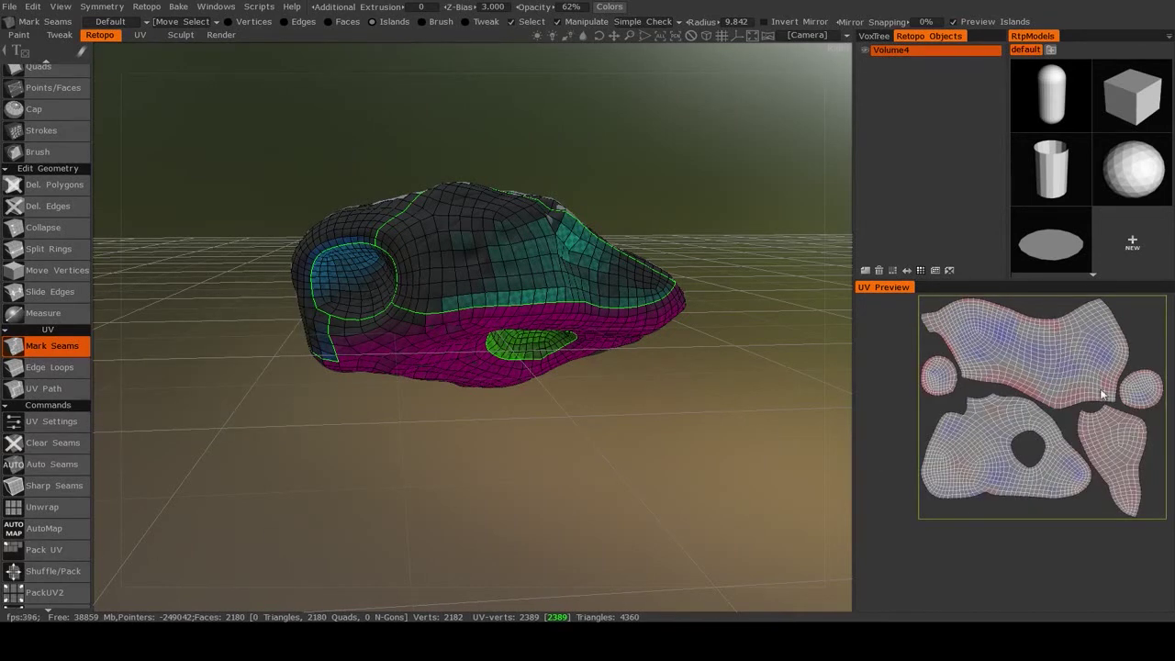
Examine the packed layout and preview the side, underside and top islands from around the mesh.
middle_drag(1076, 385, 1032, 408)
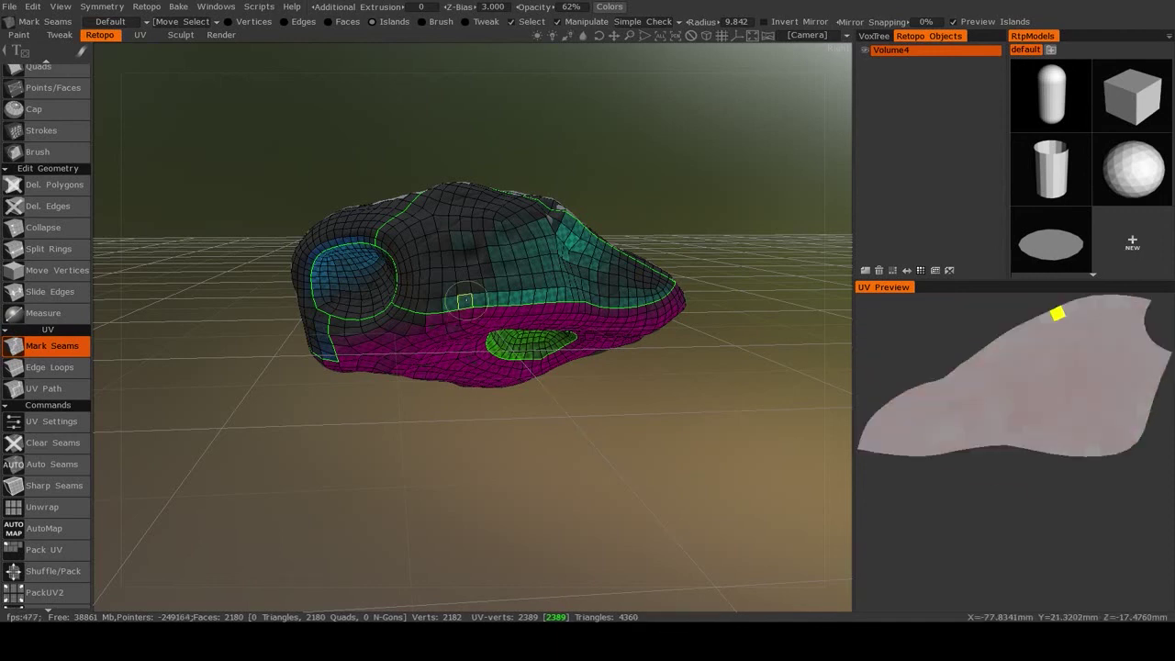
drag(567, 427, 753, 401)
scroll(684, 480, up, 3)
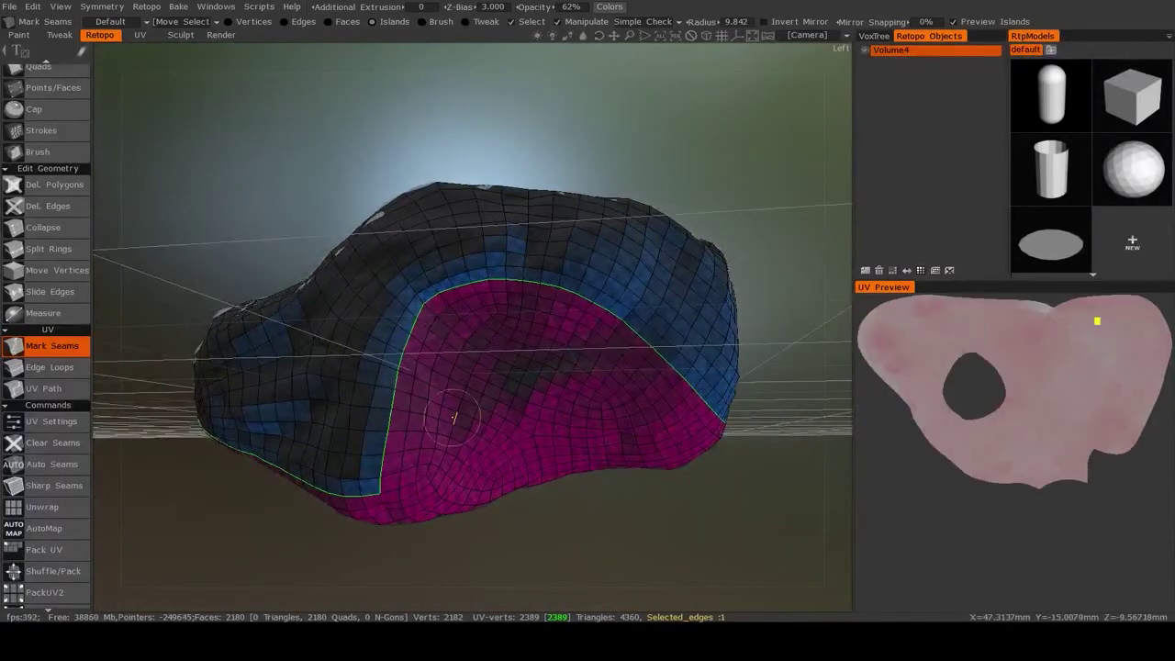
drag(515, 521, 669, 545)
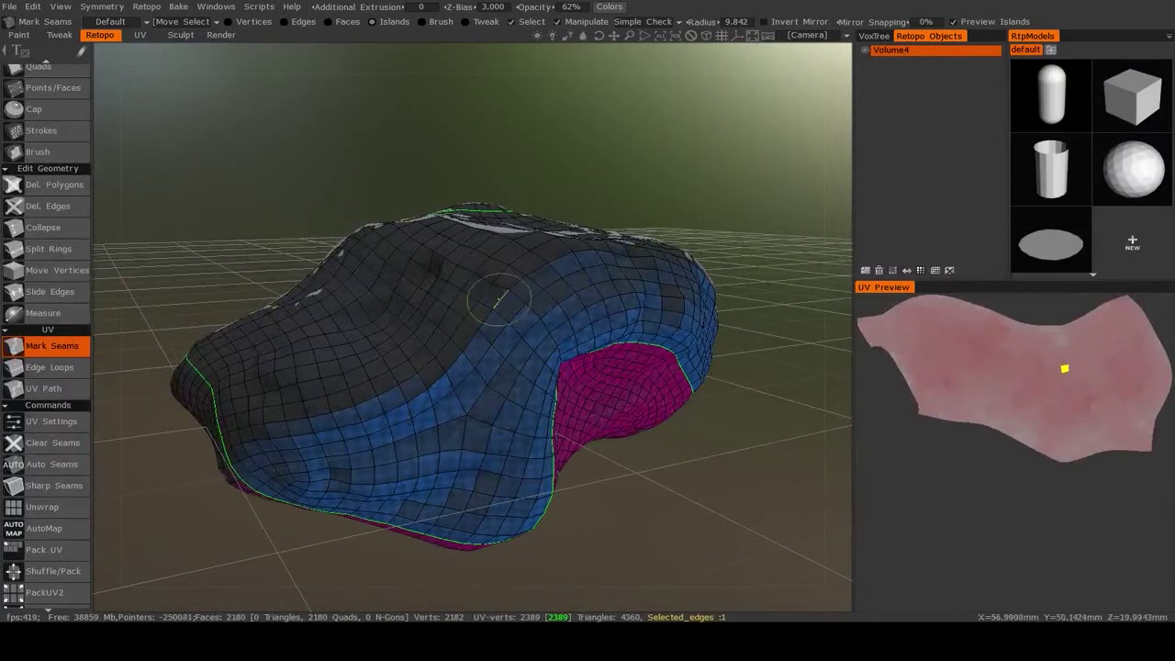